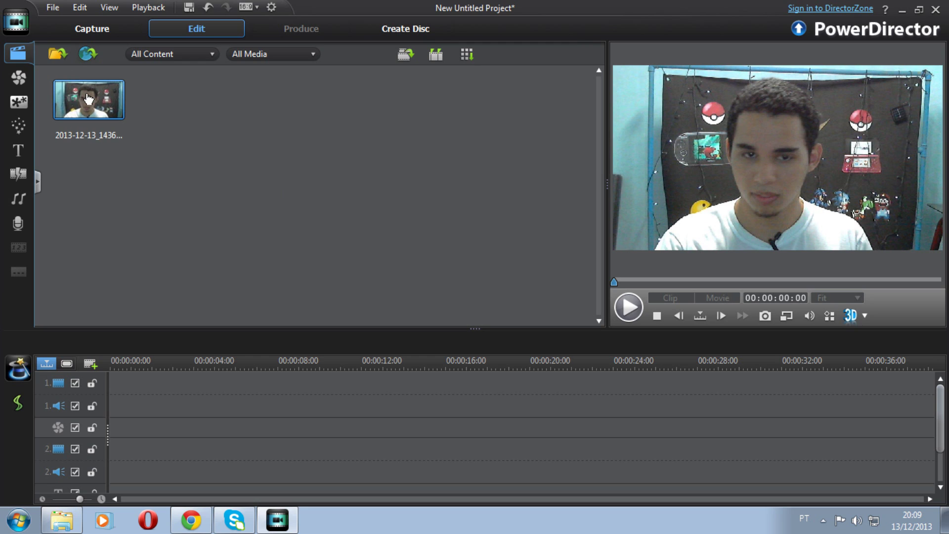
Place the webcam clip from the media library at the start of video track 1 and set the playhead to about 1 second
drag(89, 101, 120, 395)
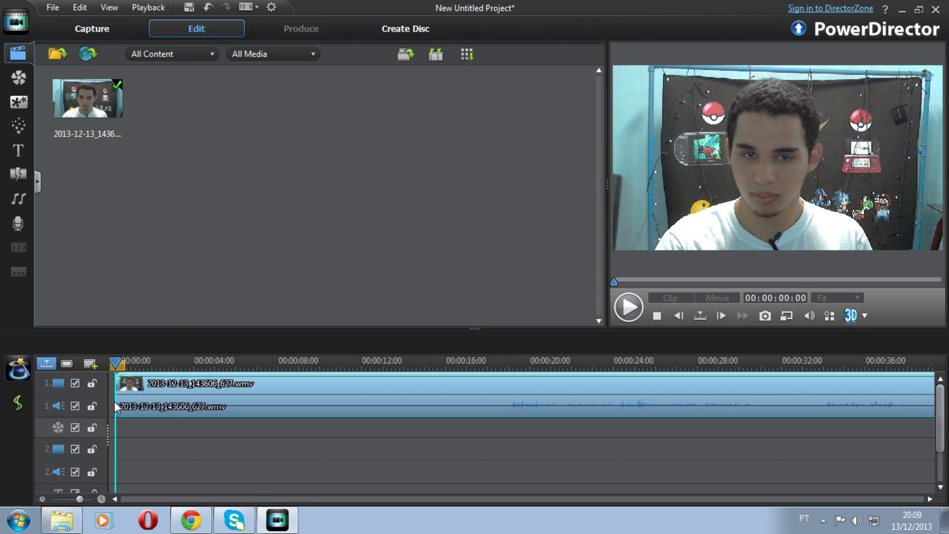
click(141, 388)
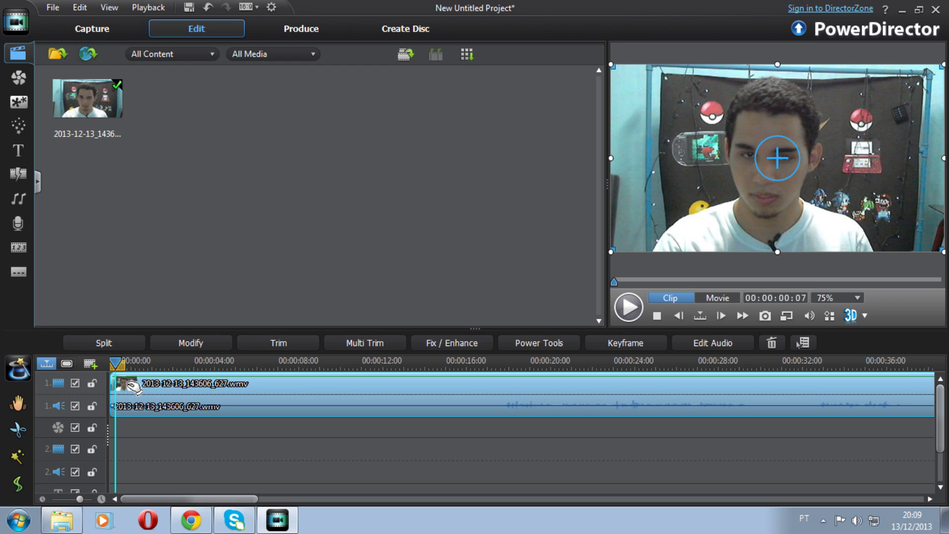
drag(115, 379, 151, 400)
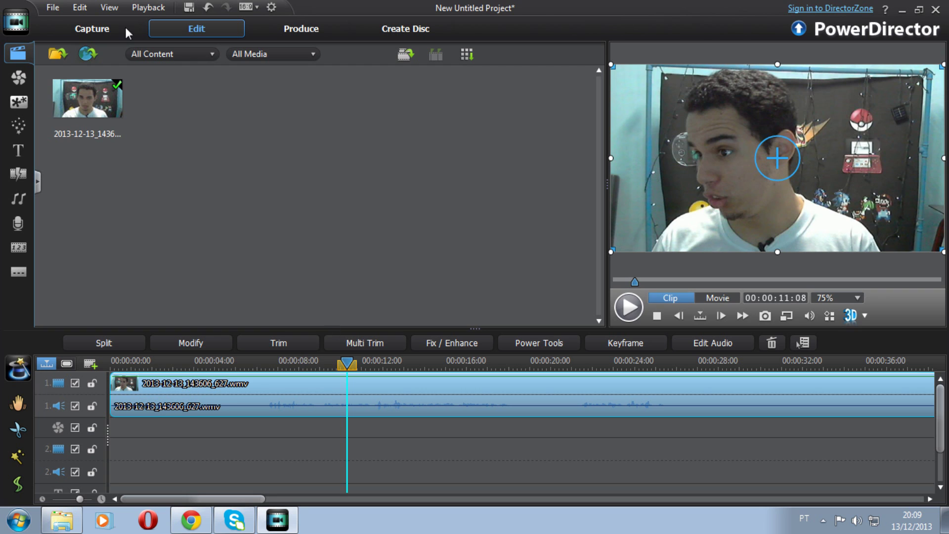
click(135, 364)
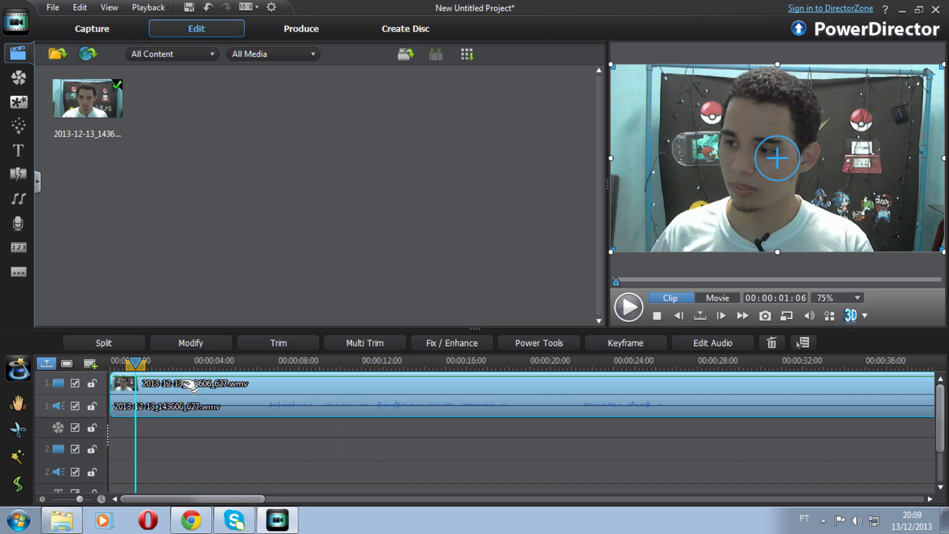
Add the Mosaic effect from the Style video effects to the start of the effect track
click(24, 80)
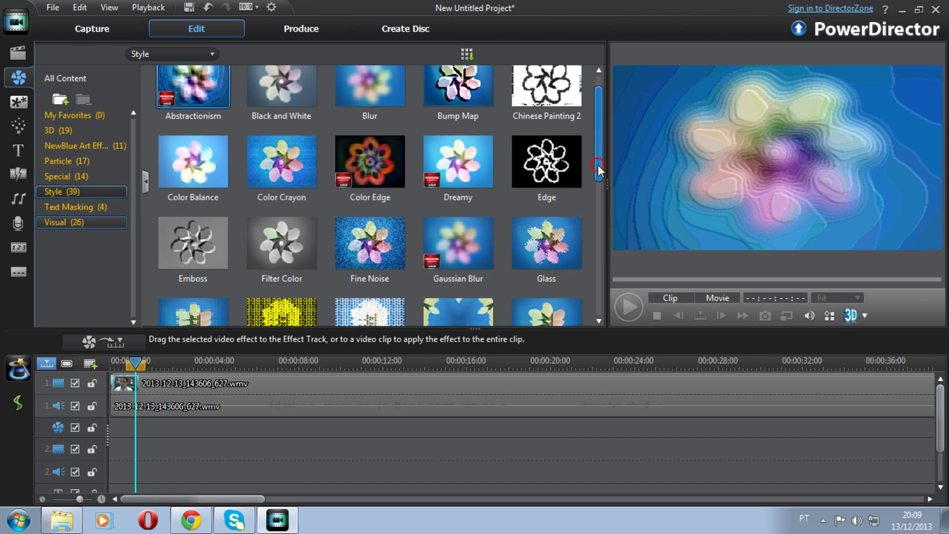
drag(600, 149, 598, 192)
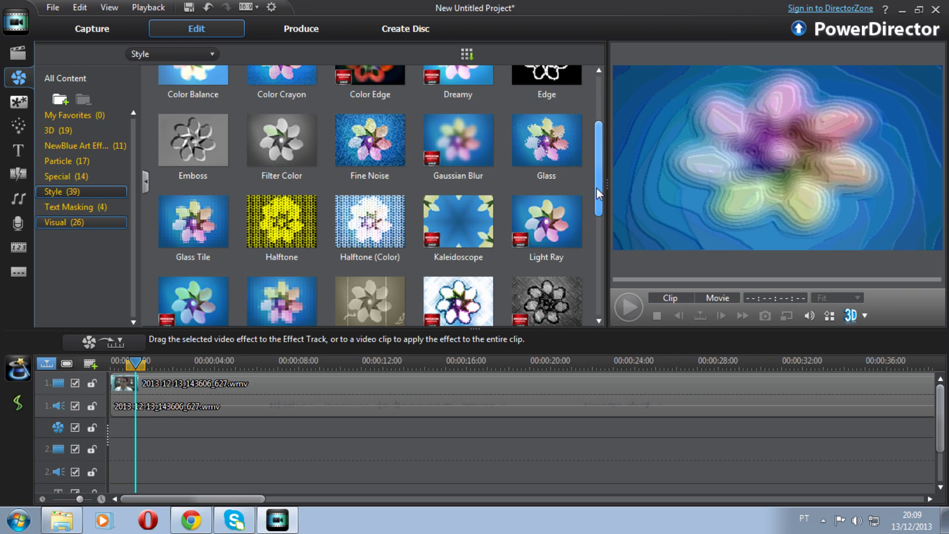
click(596, 188)
drag(597, 188, 596, 309)
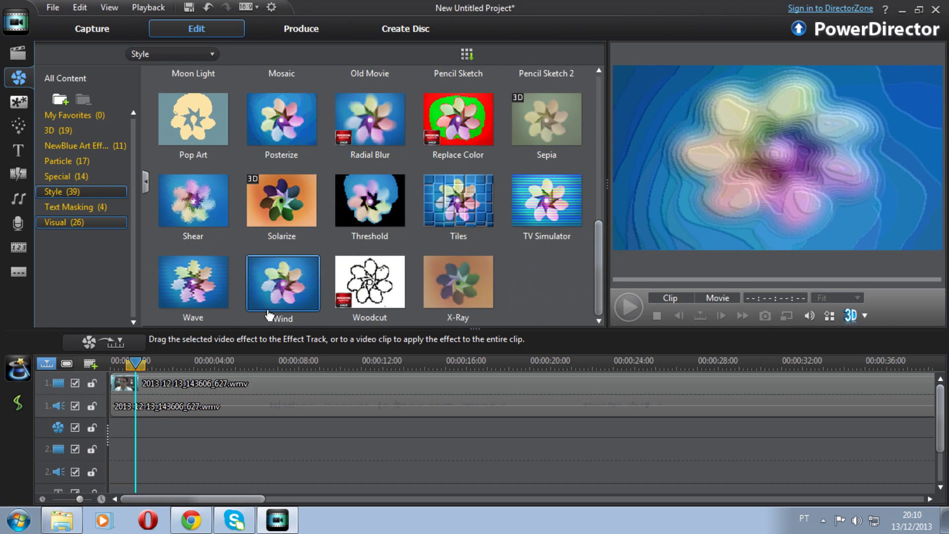
click(60, 194)
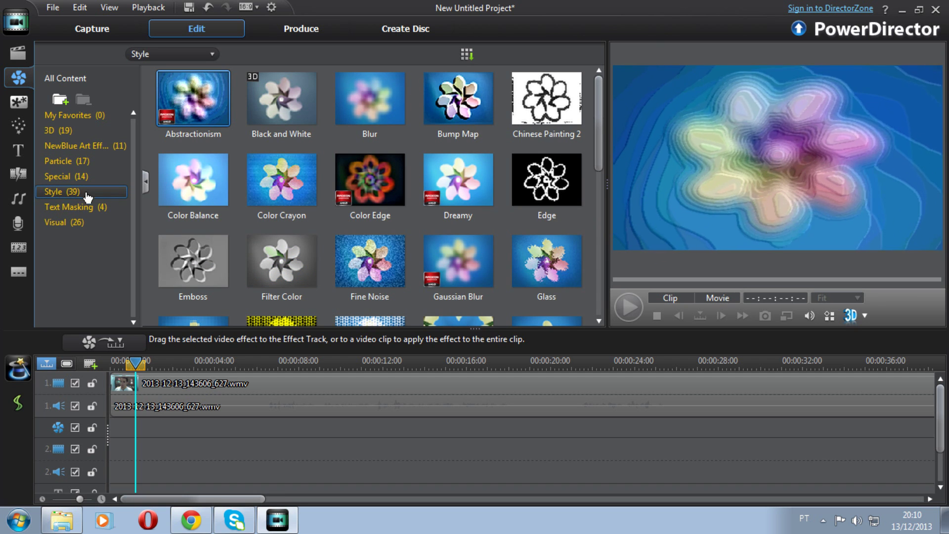
drag(597, 159, 595, 139)
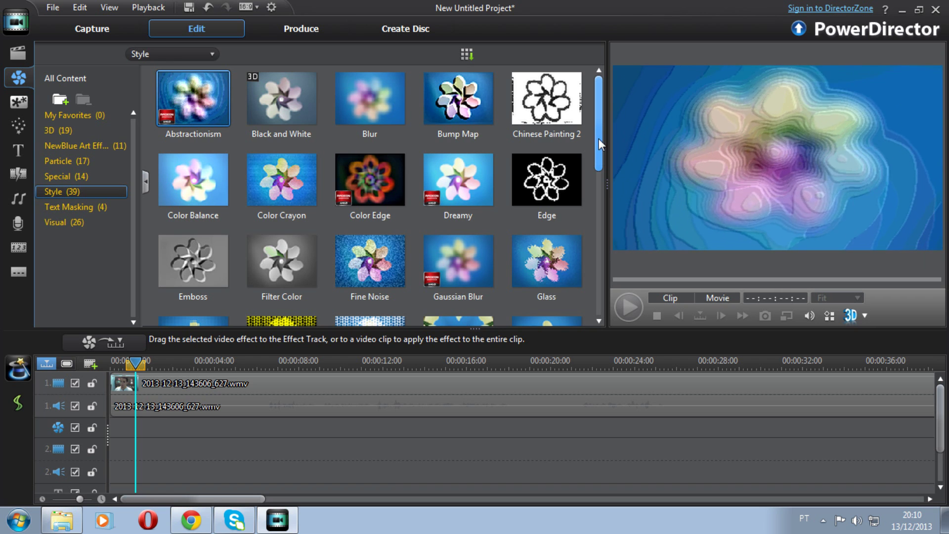
drag(599, 138, 597, 224)
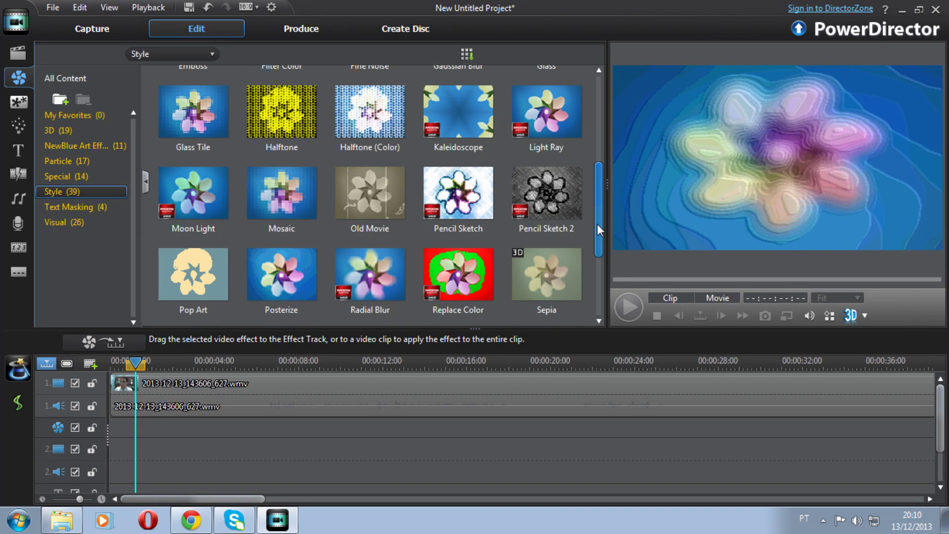
drag(597, 224, 597, 225)
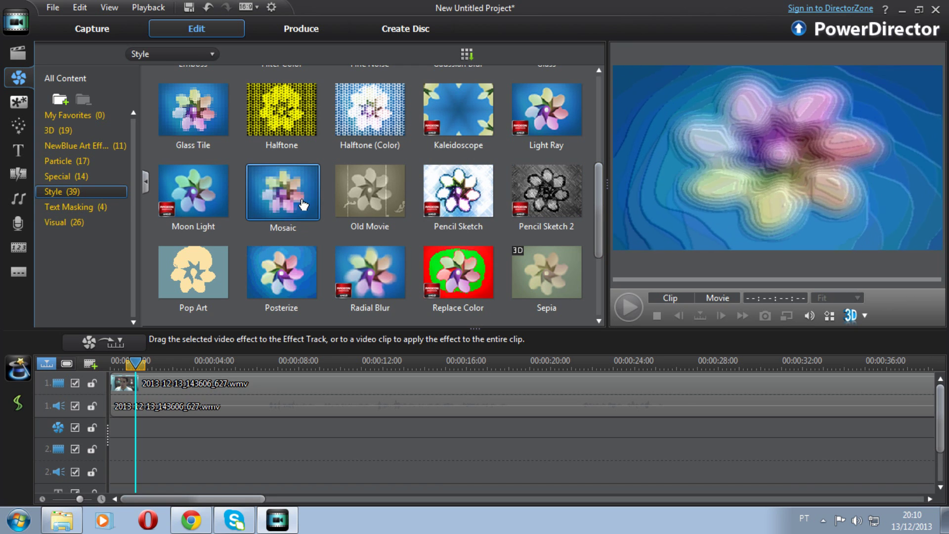
drag(286, 202, 111, 428)
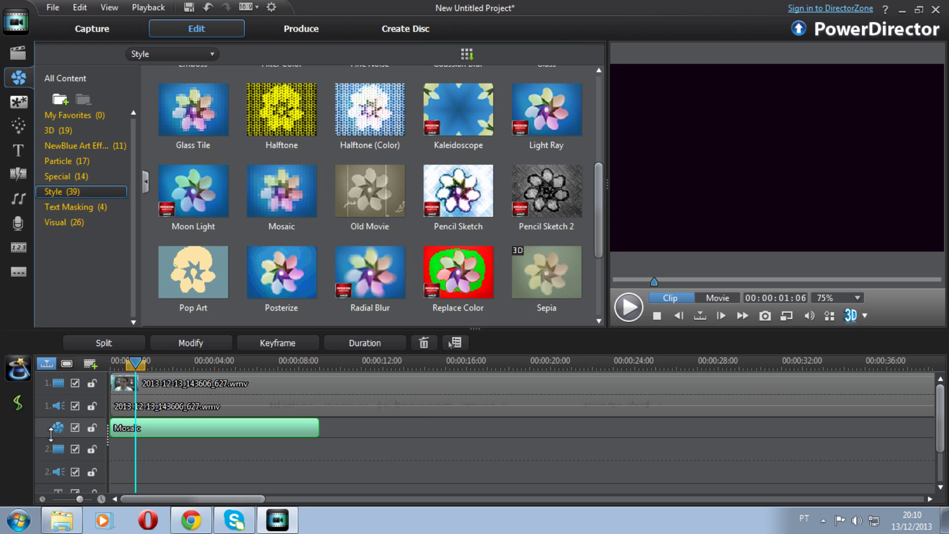
drag(941, 421, 941, 452)
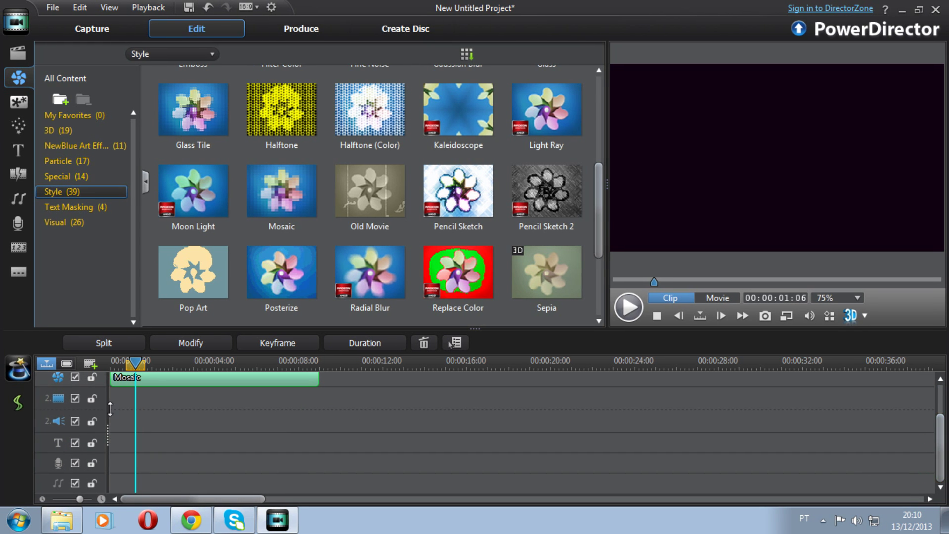
right_click(43, 381)
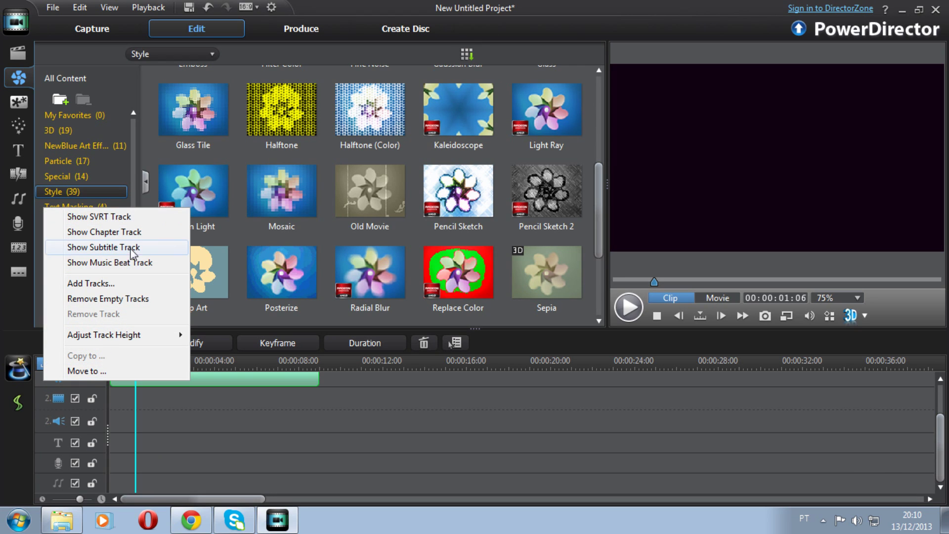
click(124, 284)
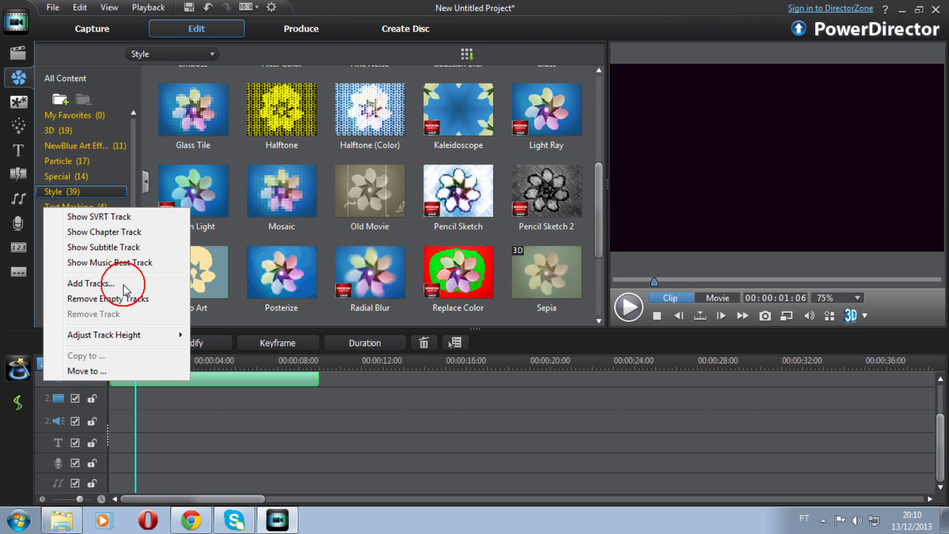
click(408, 185)
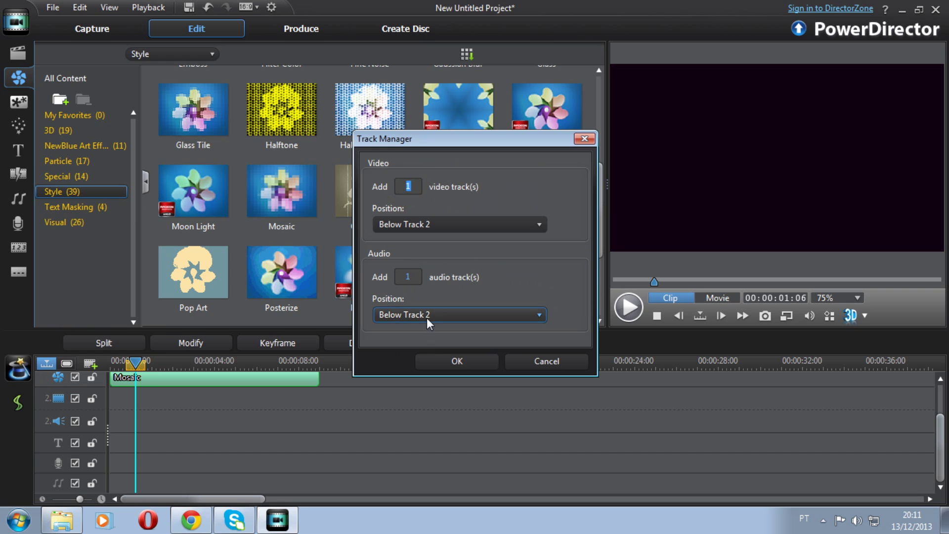
click(584, 139)
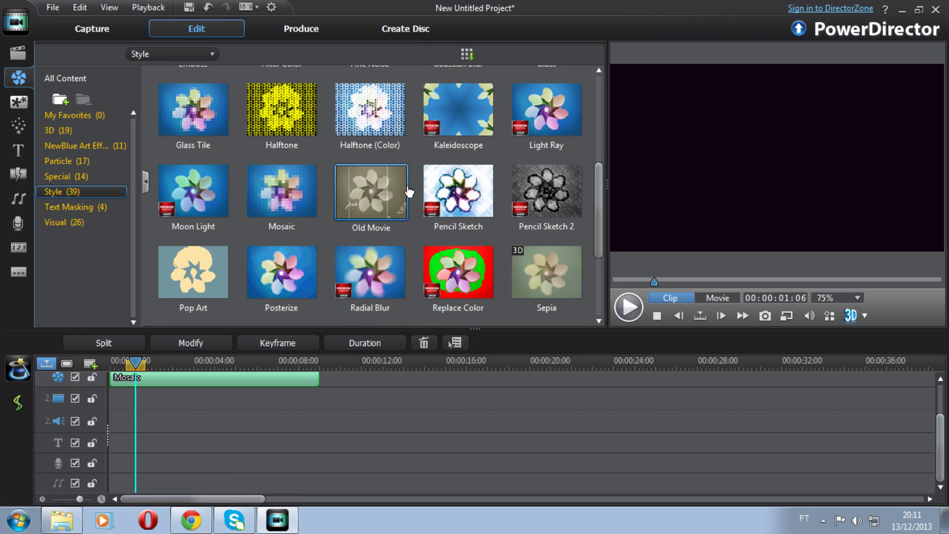
drag(942, 412, 941, 381)
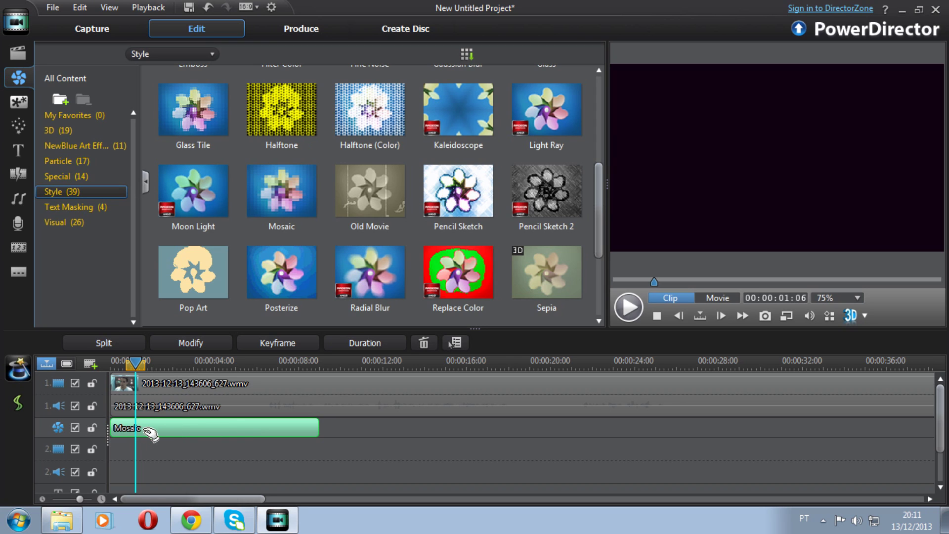
Mask the Mosaic effect so that its rectangle covers only the man's face in the frame
click(194, 344)
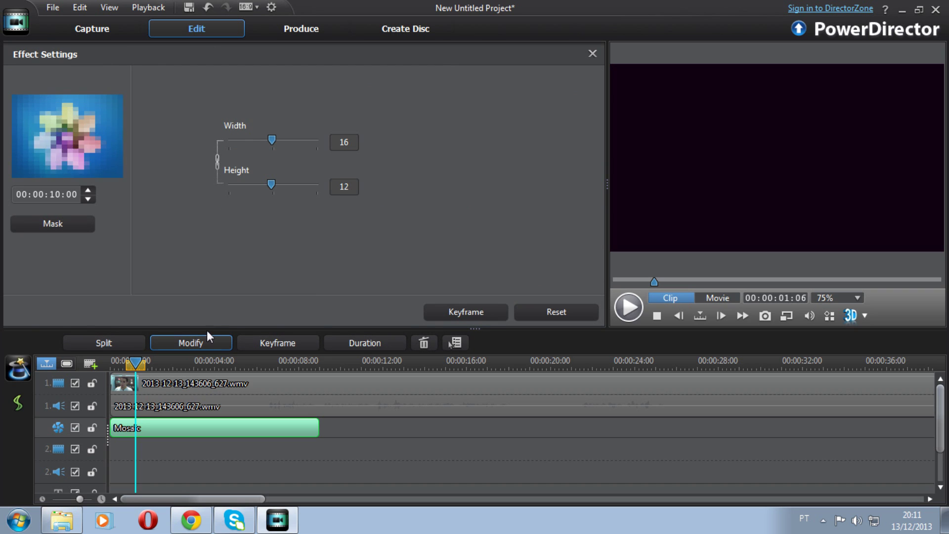
click(55, 227)
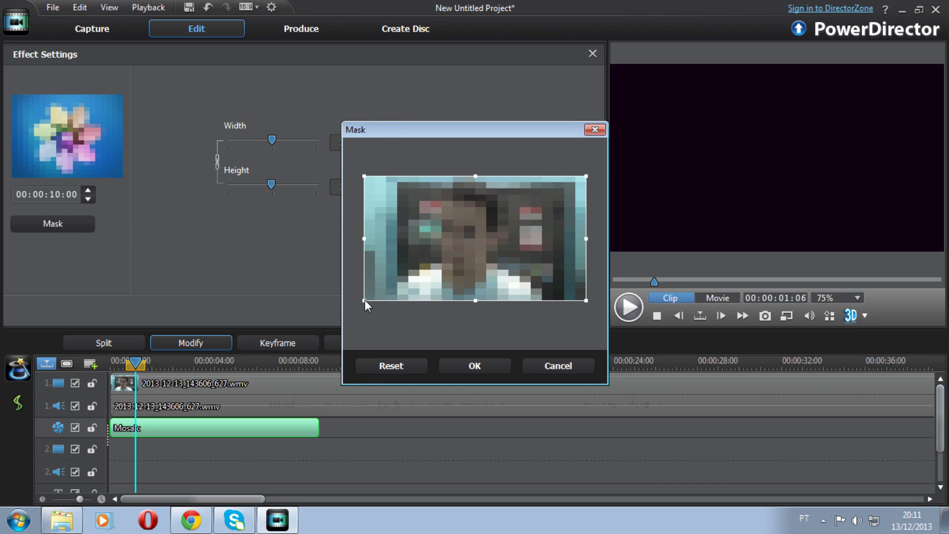
drag(365, 299, 526, 236)
drag(563, 205, 470, 236)
drag(463, 269, 464, 278)
drag(463, 208, 465, 195)
click(454, 215)
drag(493, 238, 454, 214)
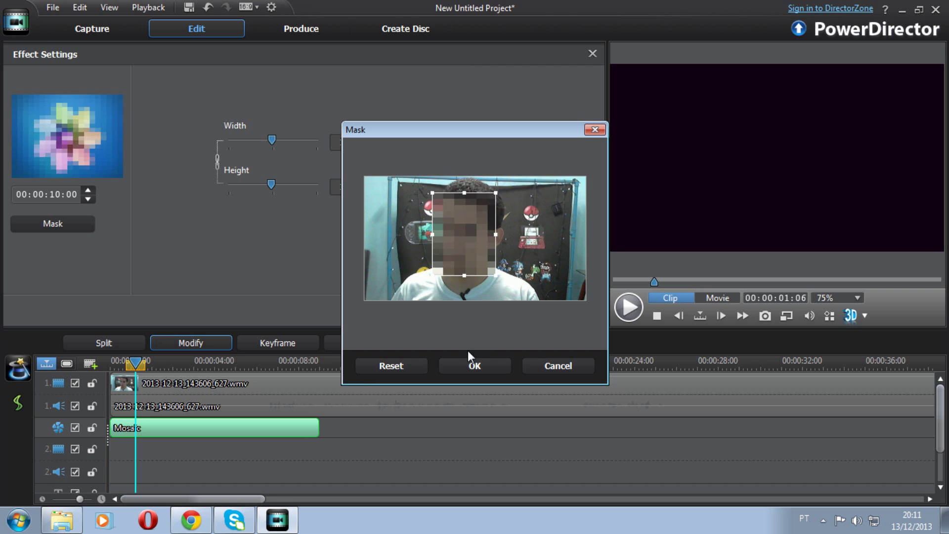
click(470, 367)
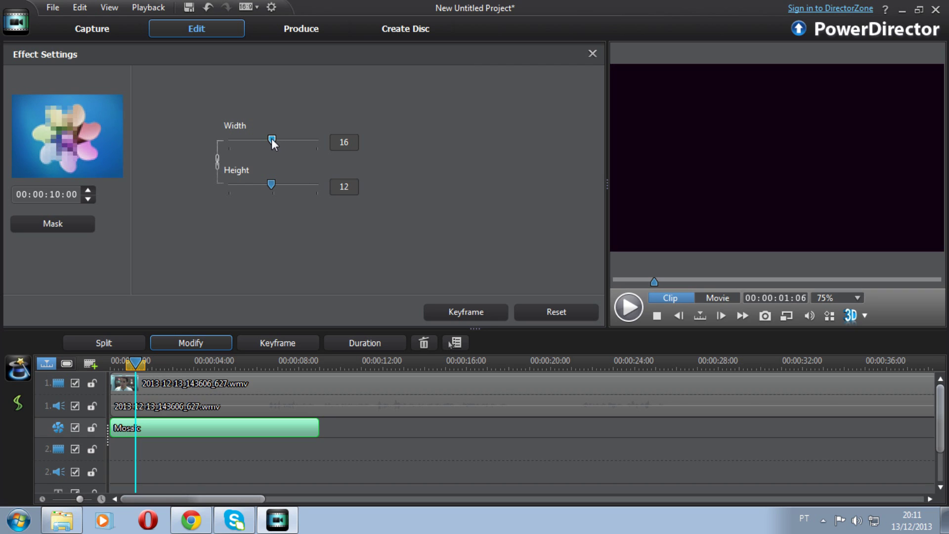
Try several block sizes for the Mosaic effect, ending with width 10 and height 8
drag(271, 138, 247, 141)
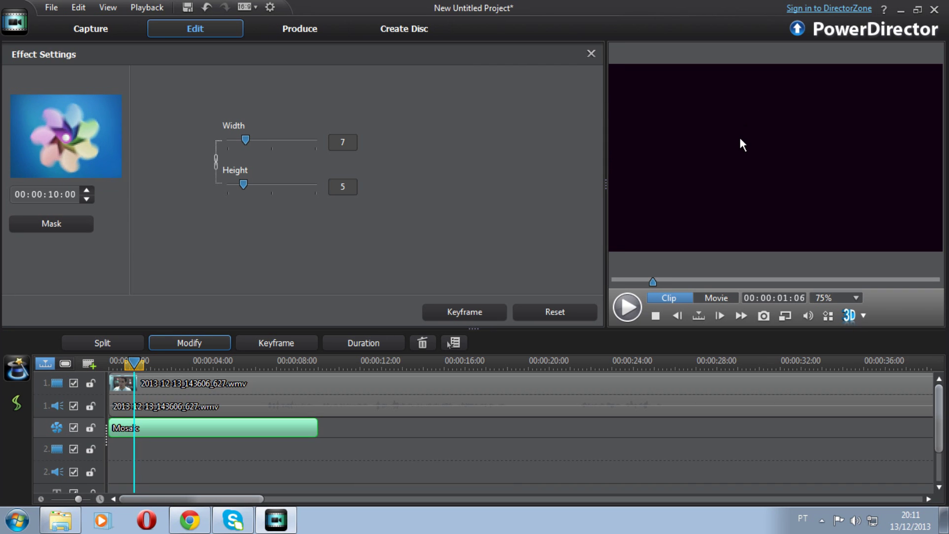
drag(256, 140, 306, 142)
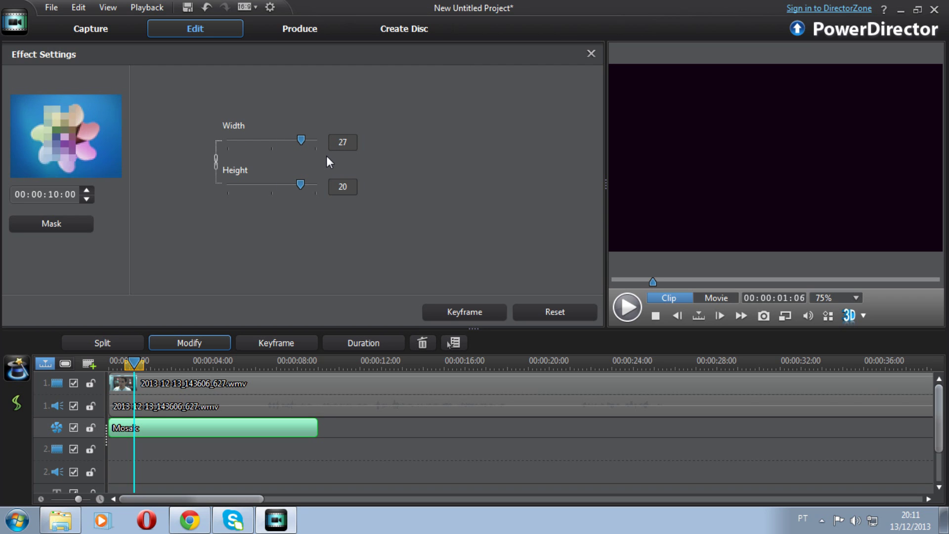
drag(301, 141, 234, 140)
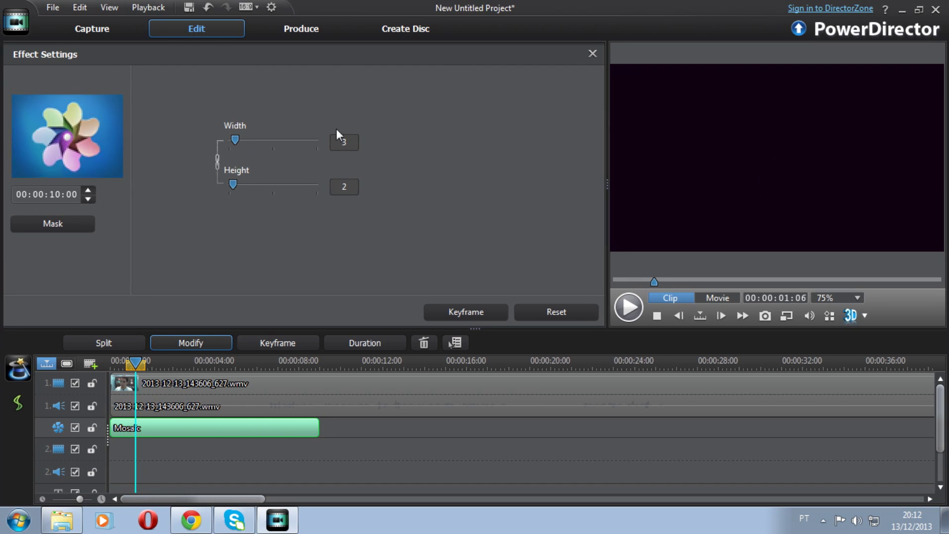
drag(238, 141, 268, 140)
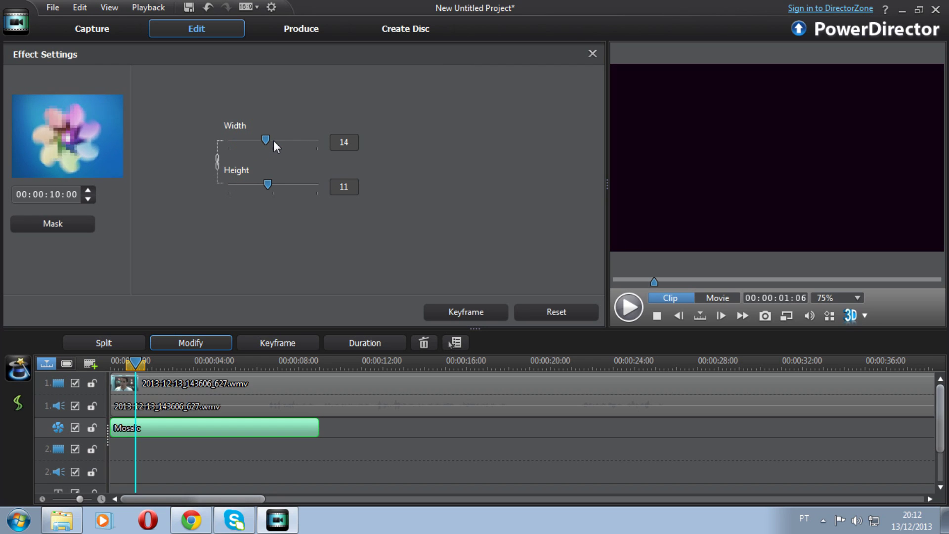
click(265, 141)
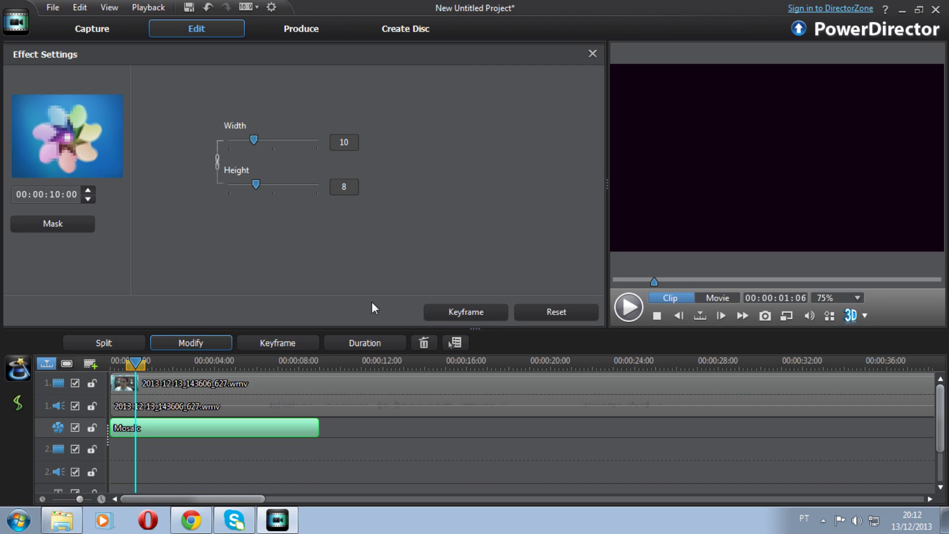
Extend the end of the Mosaic effect on the effect track to about 33 seconds
drag(135, 365, 378, 366)
click(316, 429)
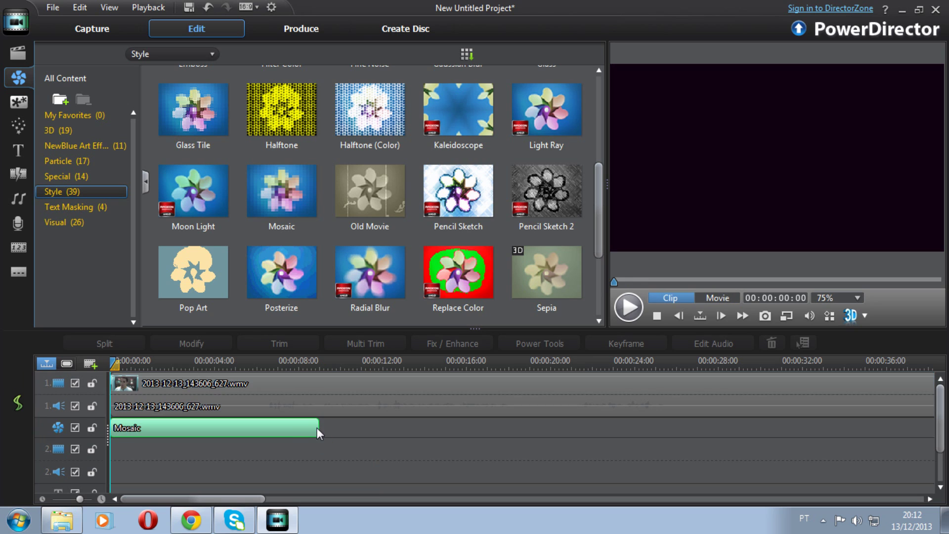
drag(317, 428, 797, 436)
Preview how the mosaic covers the face in the clip at several points around 24 to 29 seconds
click(718, 365)
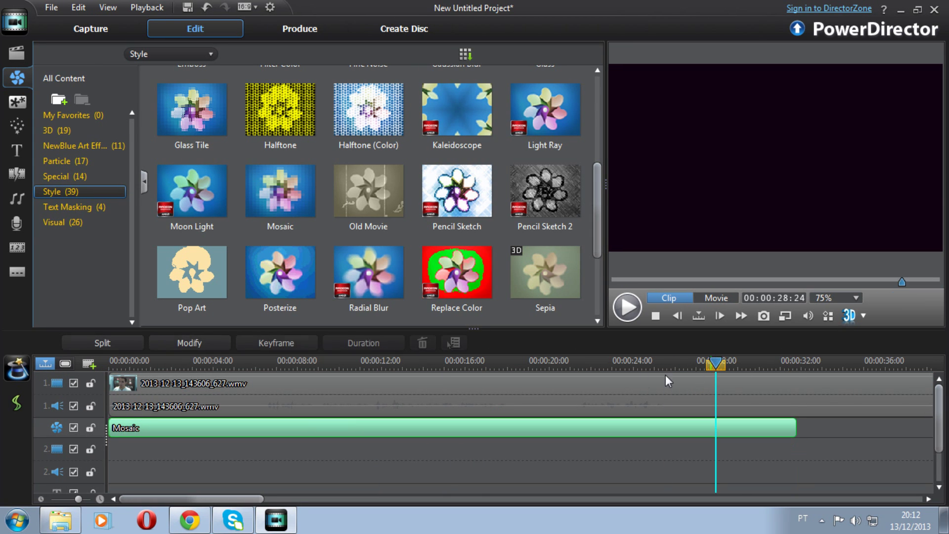
click(624, 383)
click(621, 366)
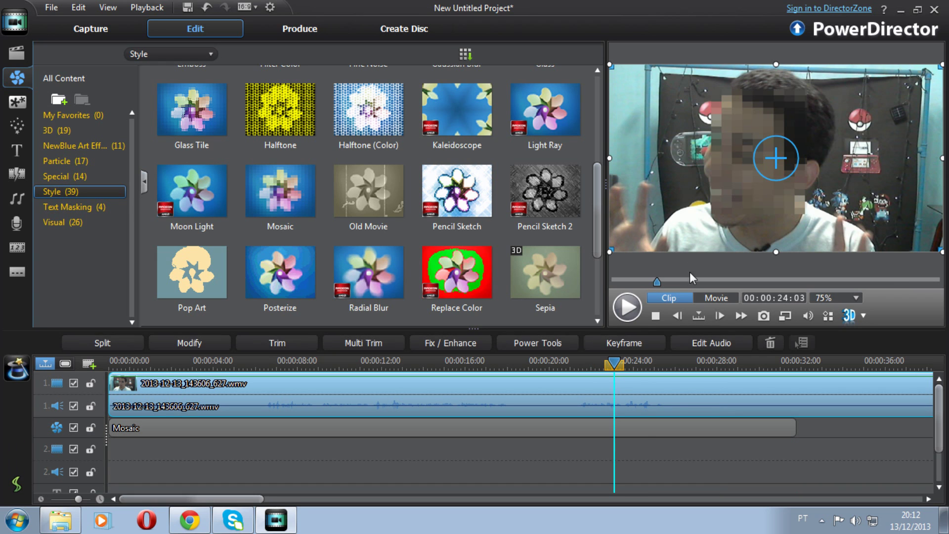
click(646, 365)
click(635, 365)
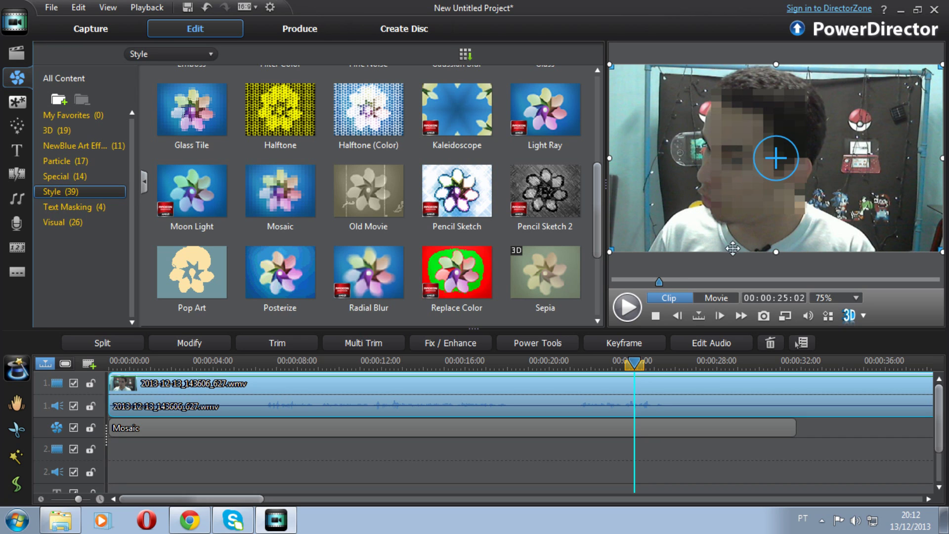
Shorten the Mosaic effect to end at 00:00:11:22, move the playhead to 00:00:02:17, and open the effect's keyframe settings
drag(793, 427, 358, 442)
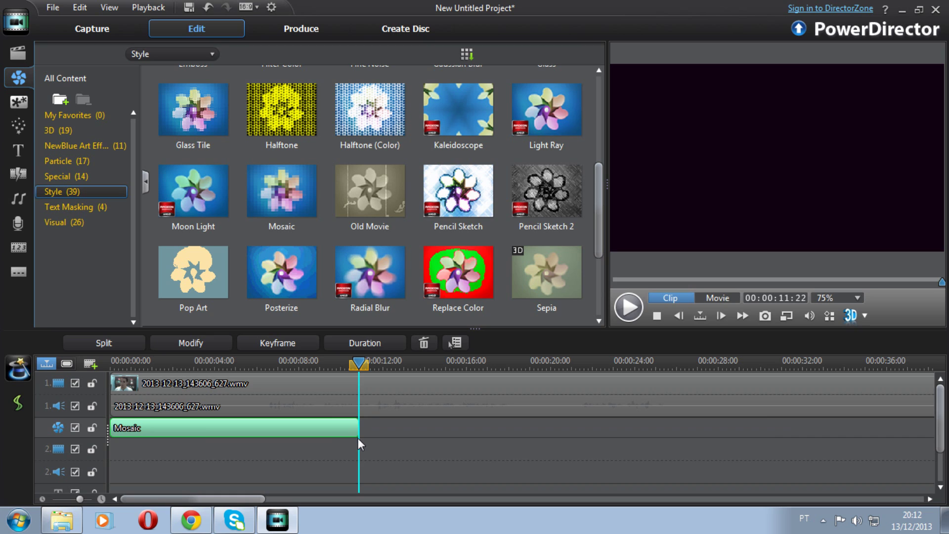
click(166, 364)
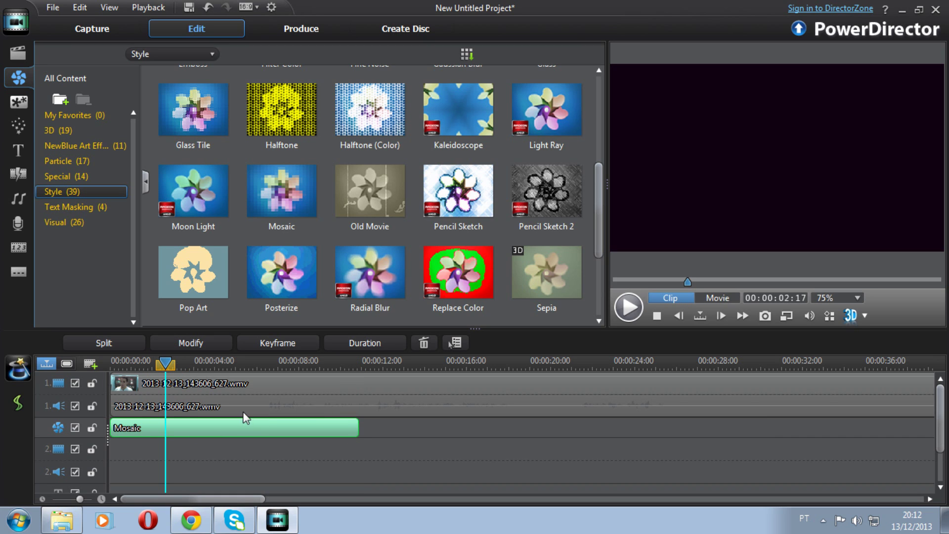
click(187, 343)
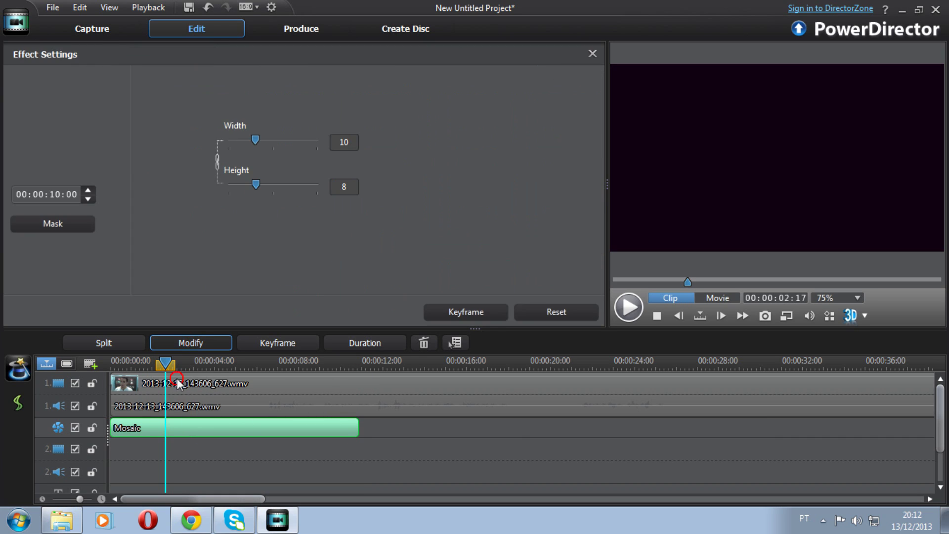
click(455, 315)
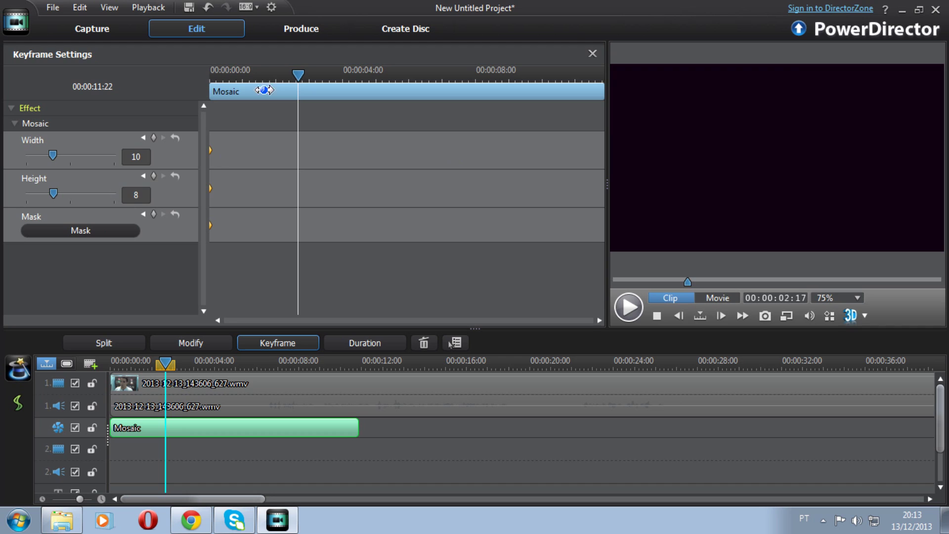
Add a Mosaic mask keyframe at 00:00:00:24 with the mask box moved over the face
click(241, 74)
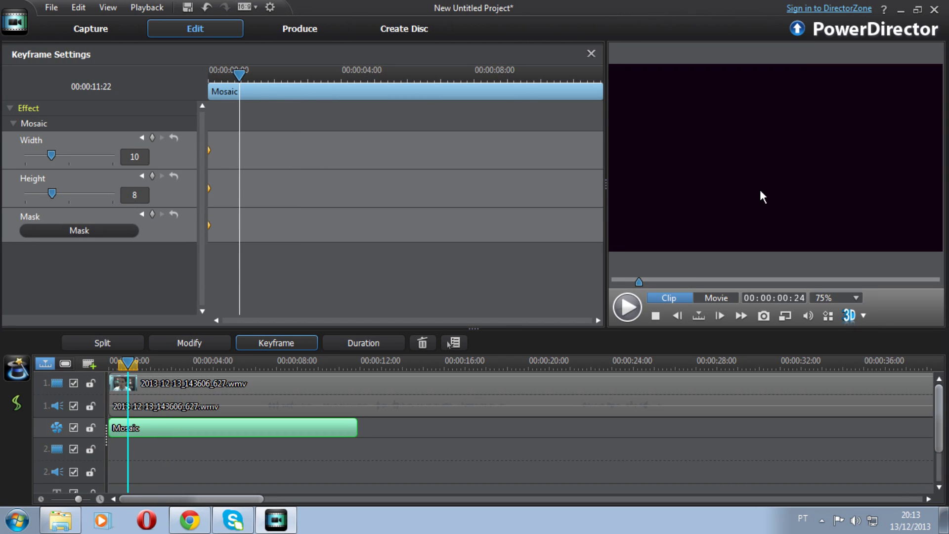
click(81, 236)
mouse_move(455, 225)
mouse_down()
mouse_move(486, 237)
mouse_move(460, 220)
mouse_move(465, 228)
mouse_up()
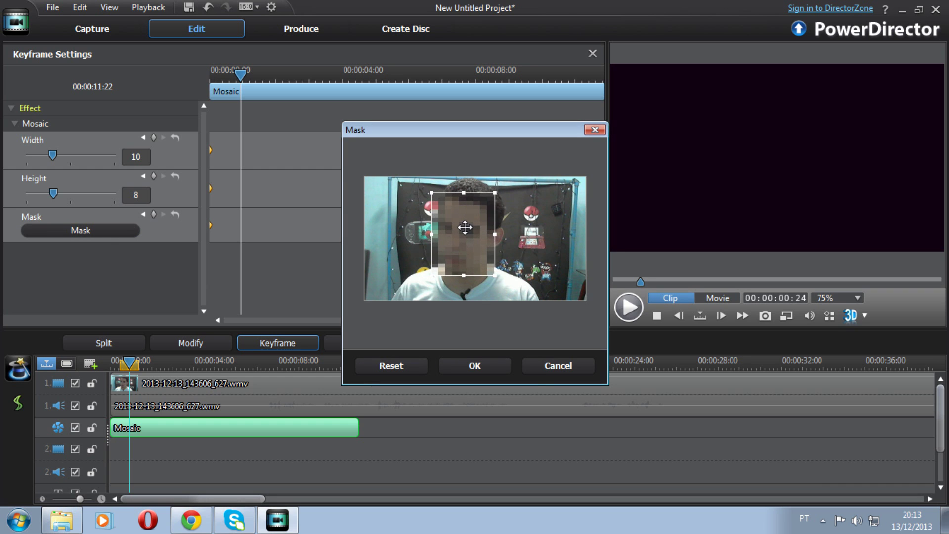
click(474, 366)
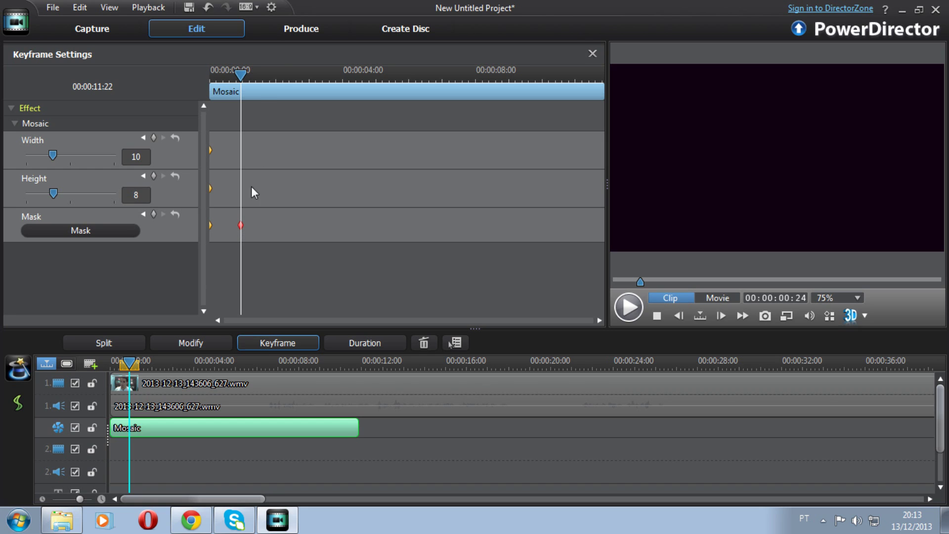
Add a mask keyframe at 00:00:02:10 with the mask shifted slightly down over the face
click(290, 75)
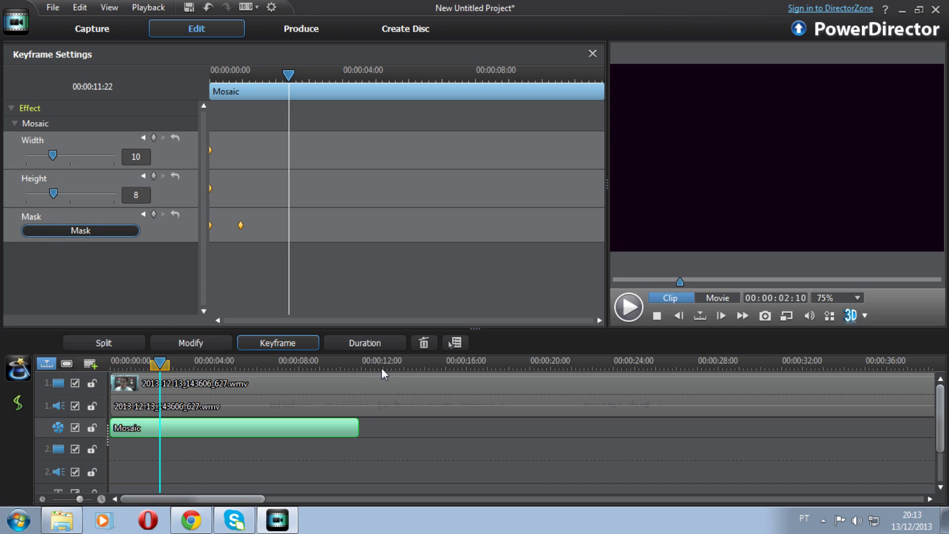
mouse_move(445, 237)
mouse_down()
mouse_move(465, 232)
mouse_move(445, 241)
mouse_up()
click(474, 366)
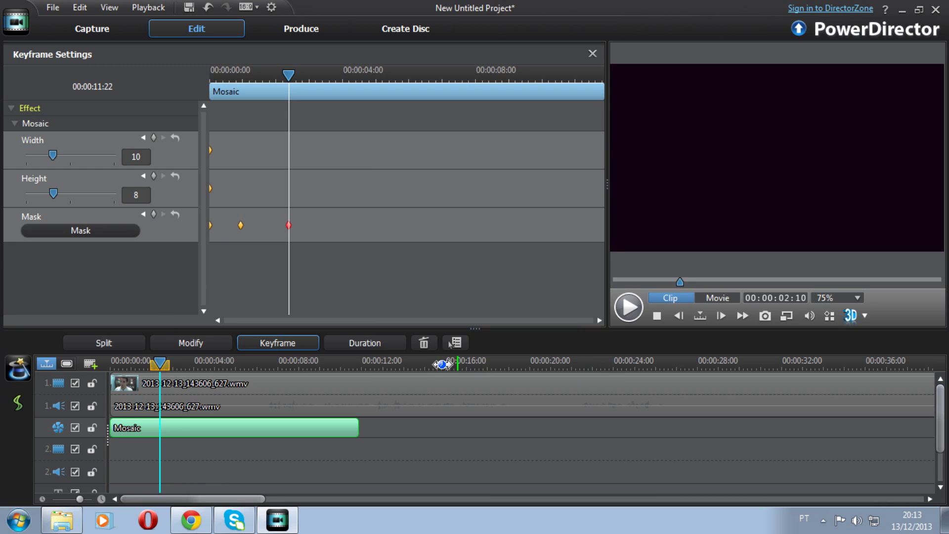
Add a mask keyframe at 00:00:10:18 with the mask moved to the left of the face
click(352, 75)
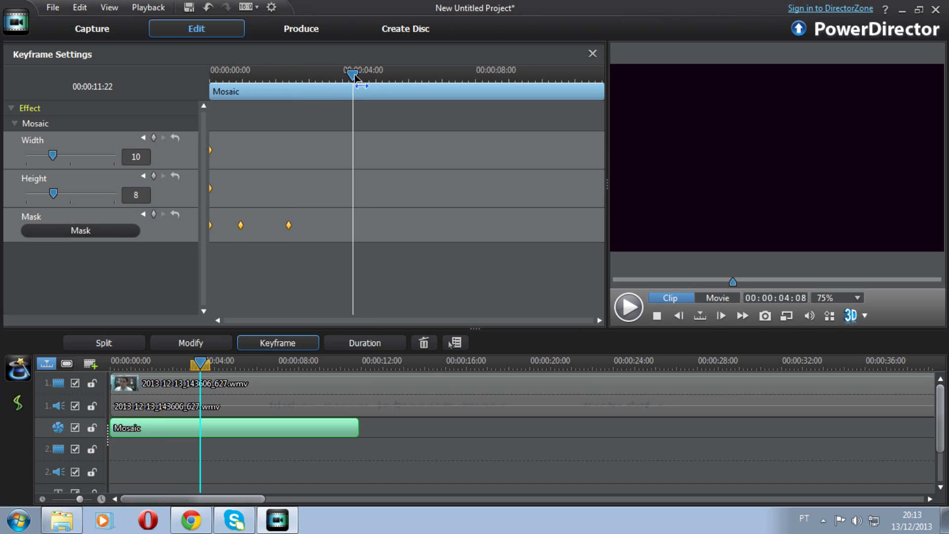
click(287, 225)
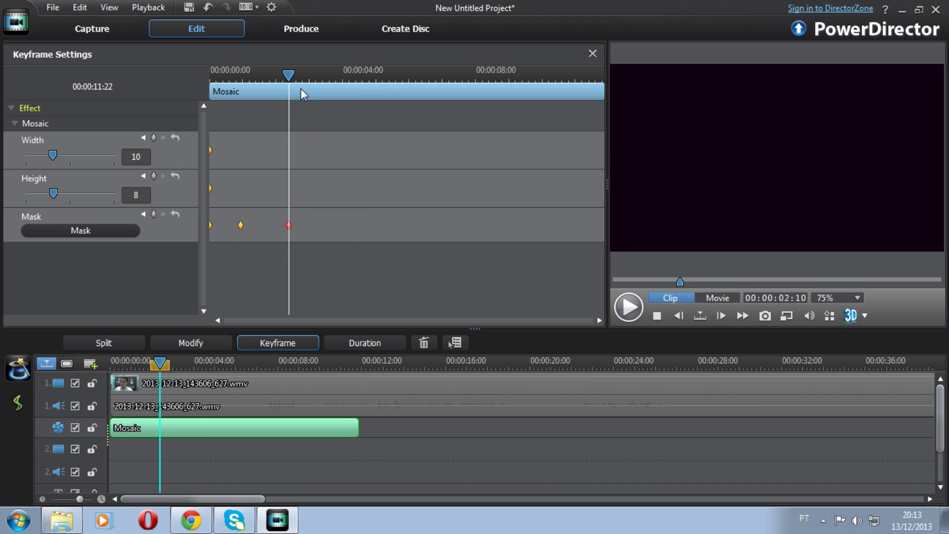
click(565, 72)
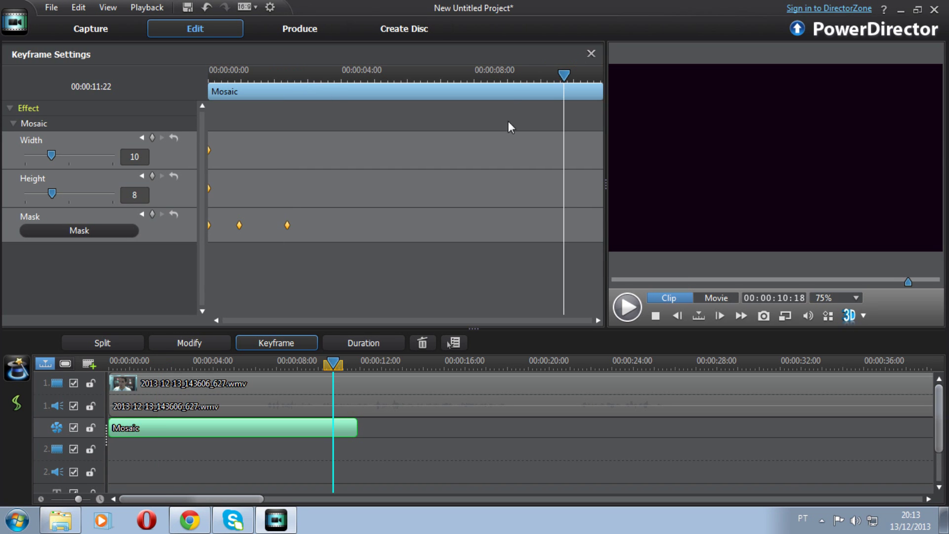
click(102, 231)
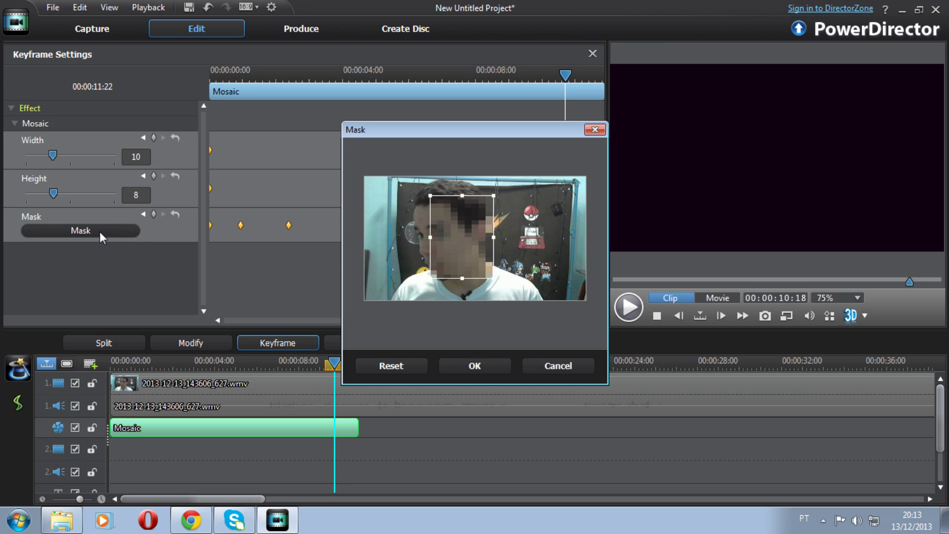
drag(475, 235, 420, 234)
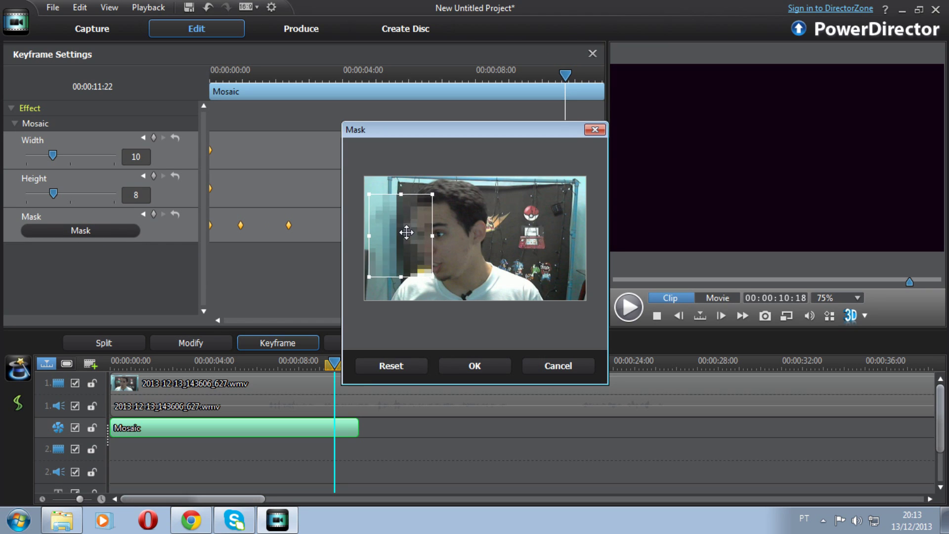
click(470, 366)
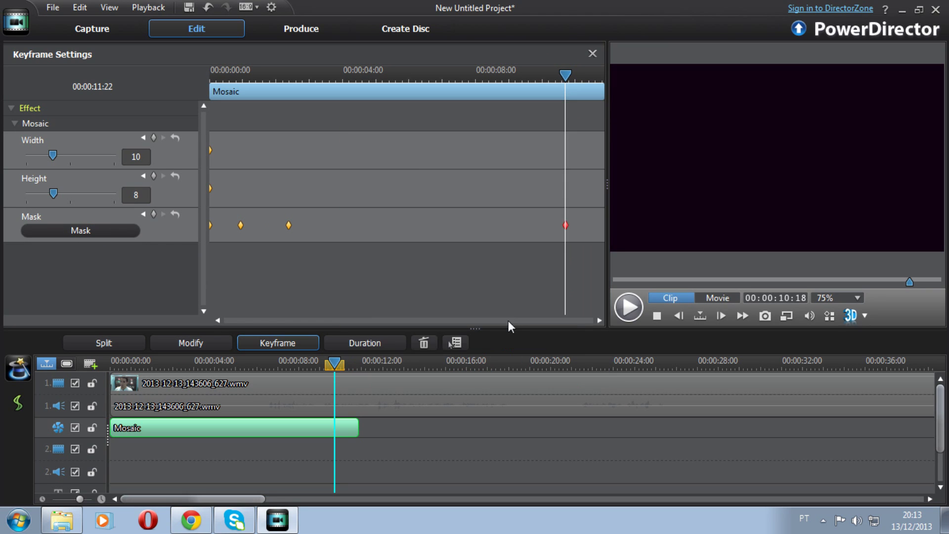
Scrub through the Mosaic effect from about 2 to 11 seconds to check how the mask moves between keyframes
click(294, 74)
drag(296, 77, 472, 79)
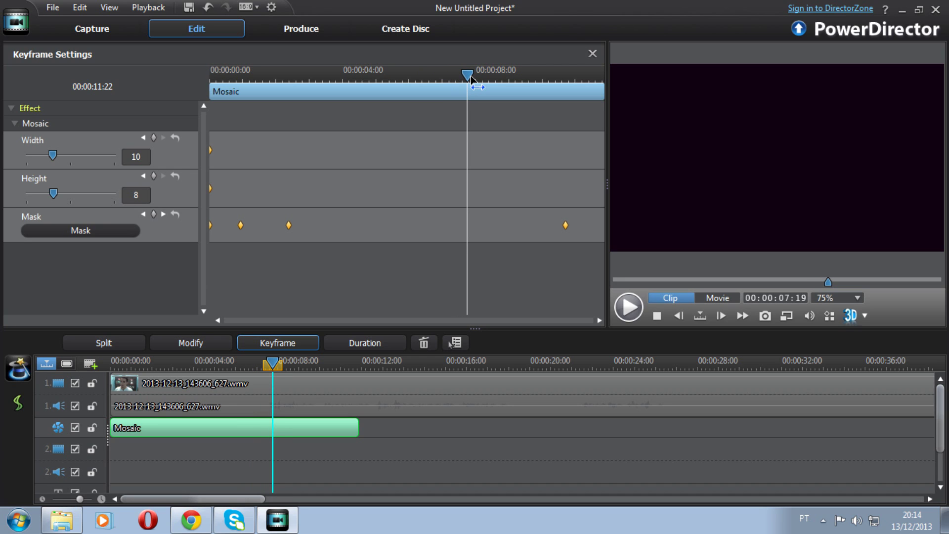
drag(468, 78, 517, 80)
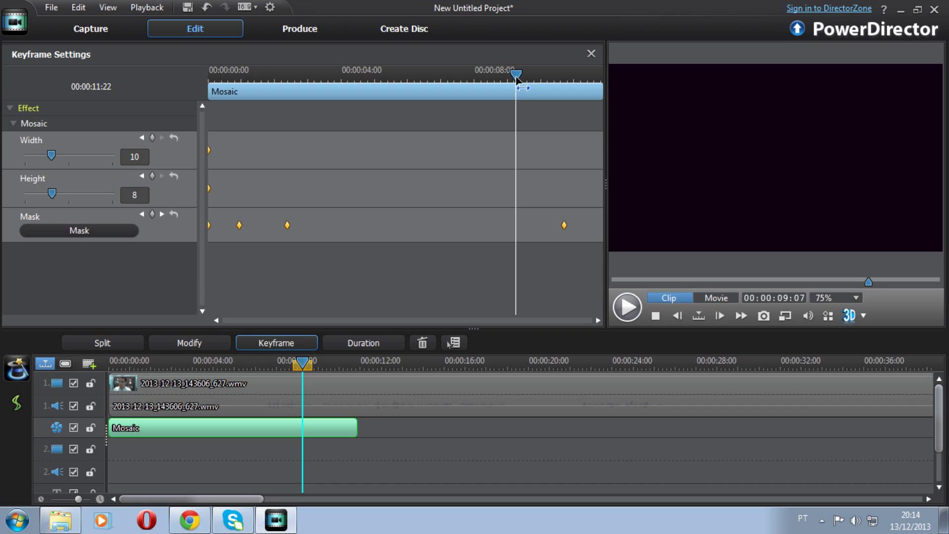
drag(517, 75, 563, 80)
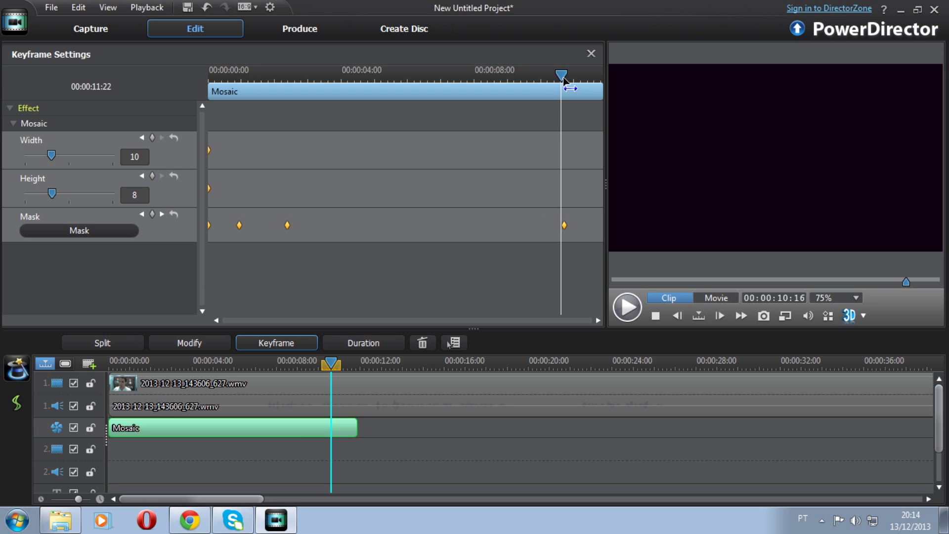
drag(564, 80, 570, 82)
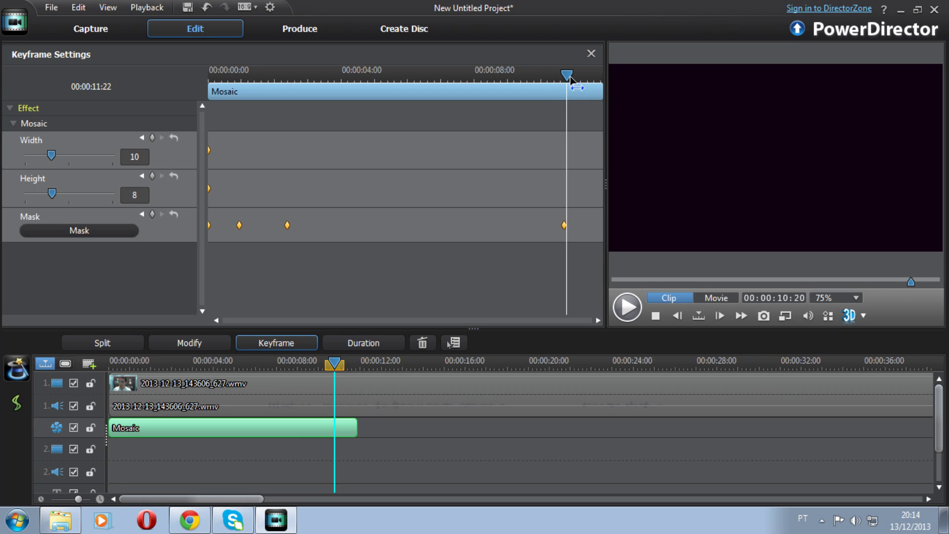
drag(566, 75, 444, 78)
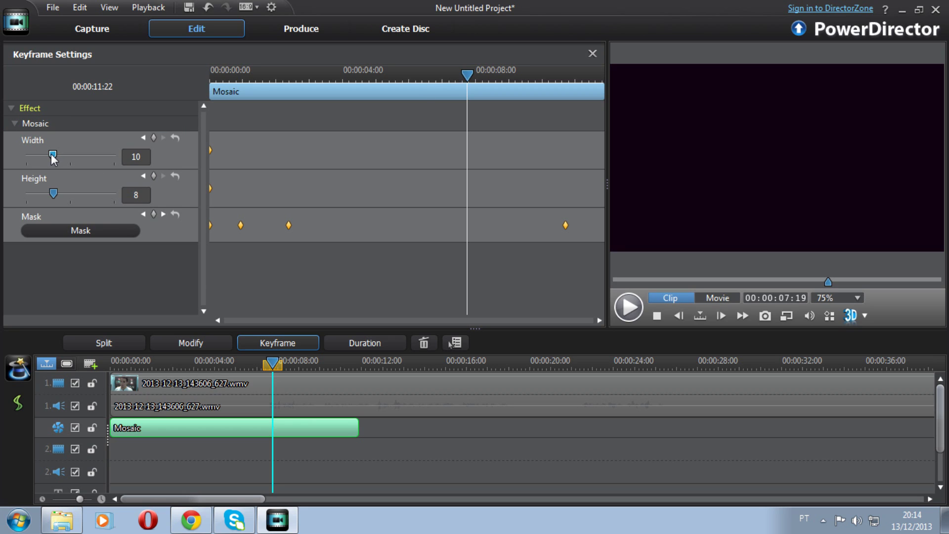
mouse_move(53, 157)
mouse_down()
mouse_move(72, 158)
mouse_move(54, 157)
mouse_up()
Close the keyframe settings, move the playhead to 00:00:05:13, and delete the Mosaic effect from the effect track
click(591, 54)
click(225, 364)
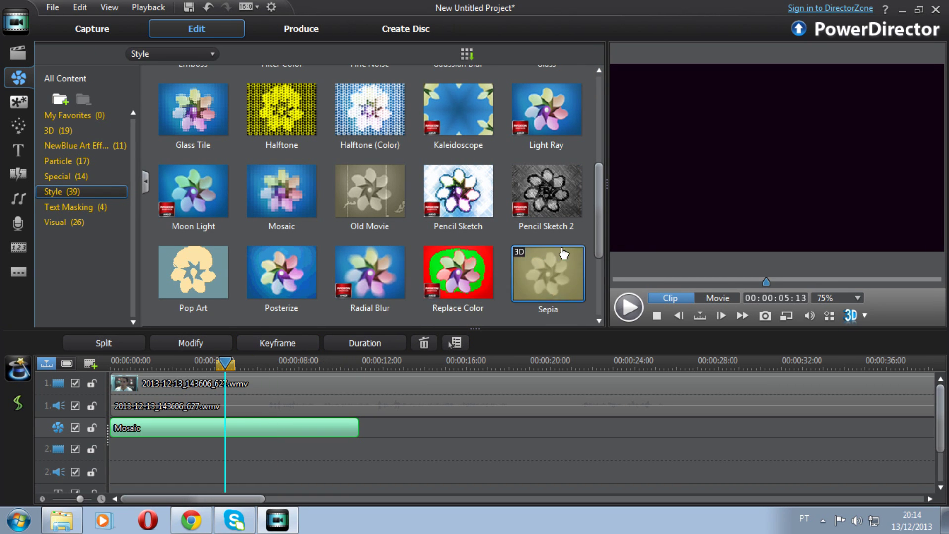
click(202, 429)
key(Delete)
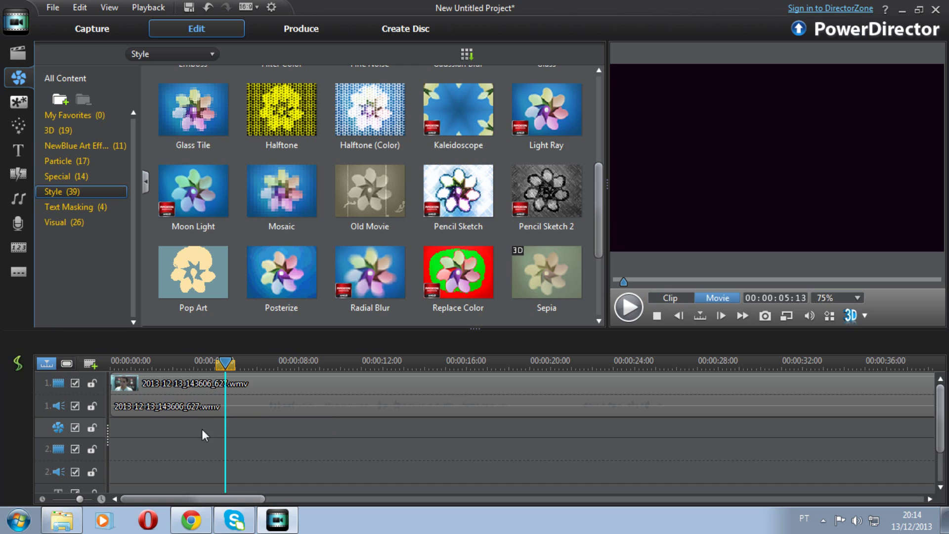
Place the Blur style effect on the effect track, starting just after 1 second
drag(606, 229, 600, 133)
click(359, 97)
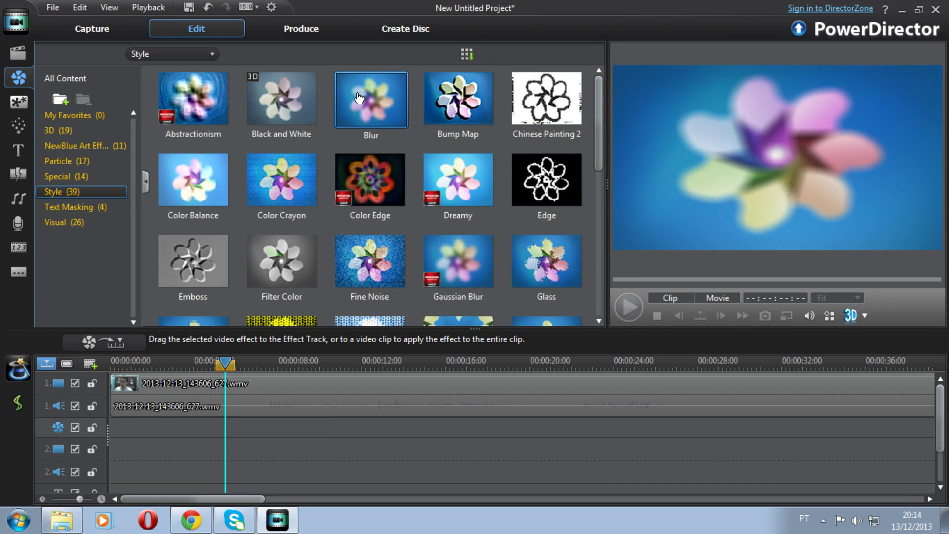
drag(359, 97, 142, 426)
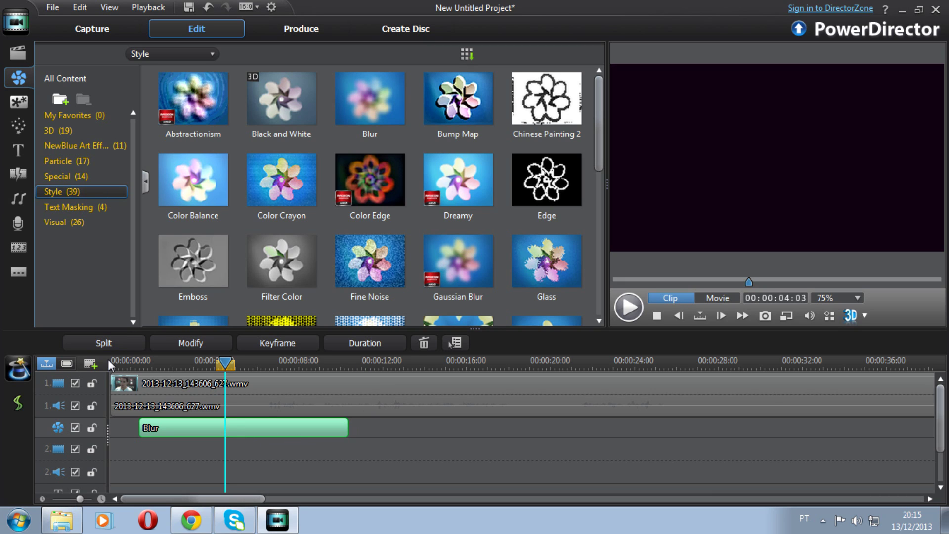
Reset the Blur effect's keyframes and fit its box mask over the face
click(190, 342)
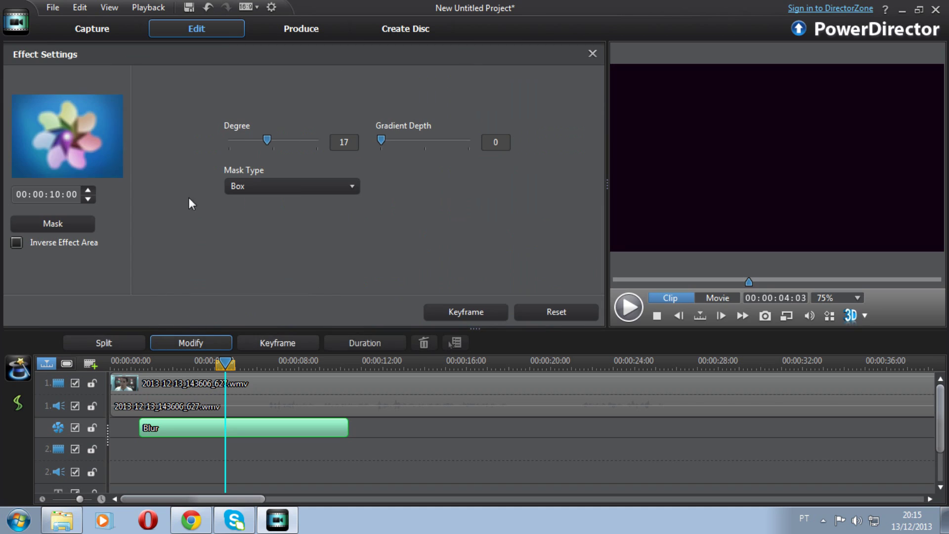
click(65, 226)
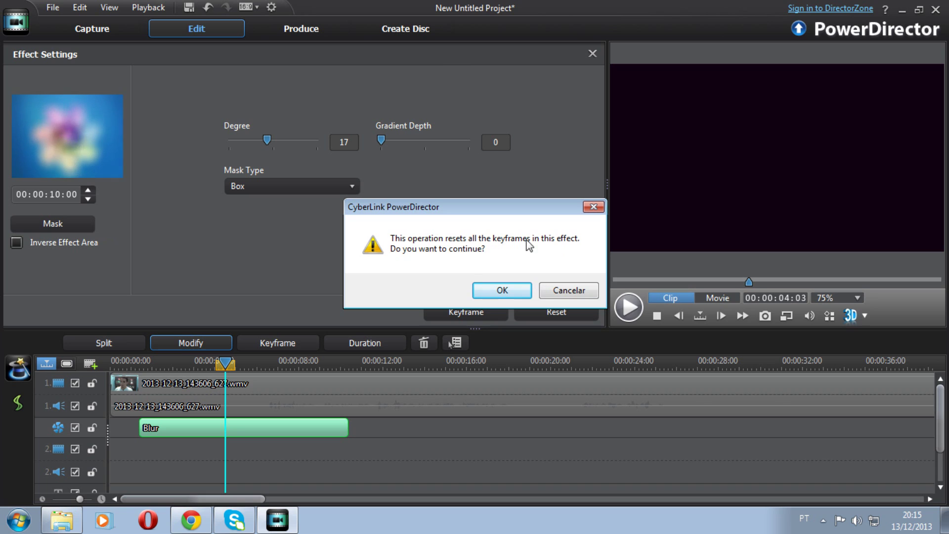
click(502, 296)
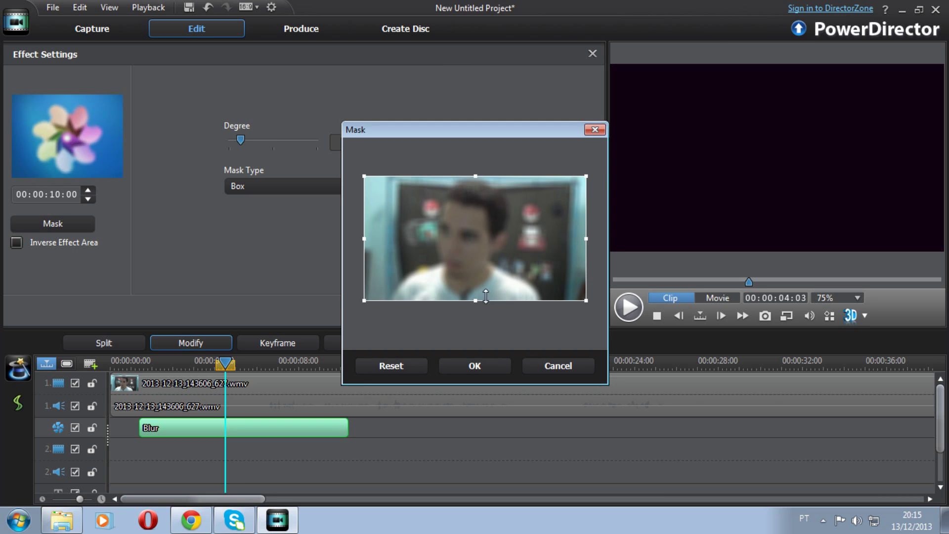
drag(365, 302, 530, 255)
drag(569, 216, 465, 239)
drag(478, 200, 509, 182)
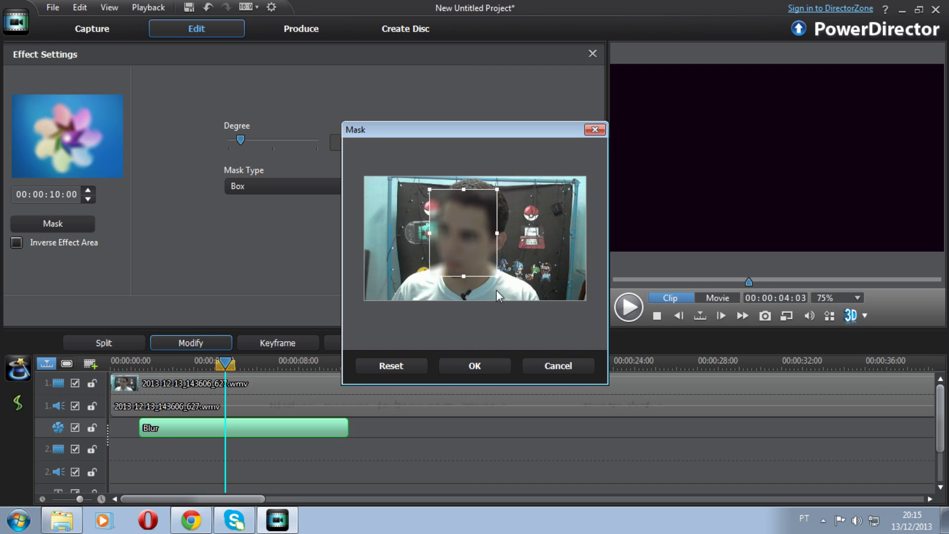
click(475, 366)
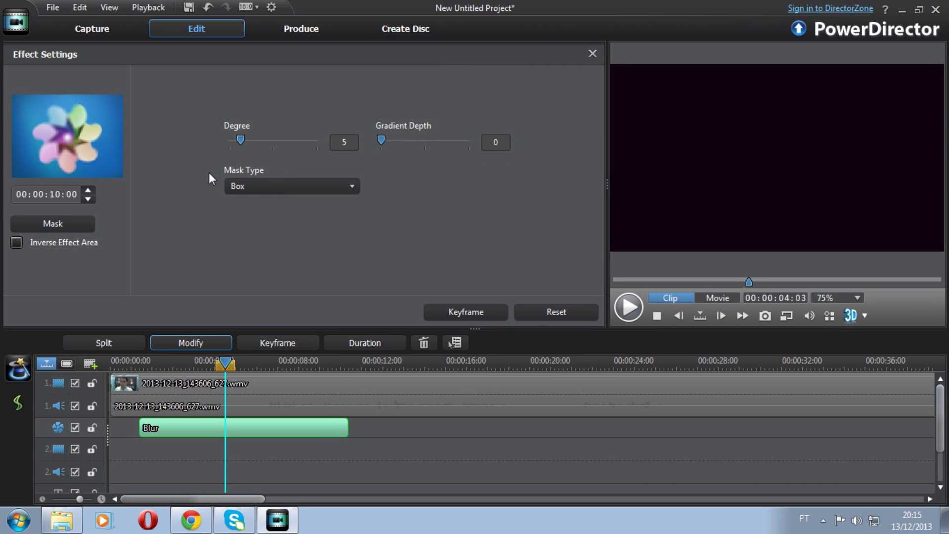
Change the Blur effect's mask type to Circle and set its degree to 18
click(327, 187)
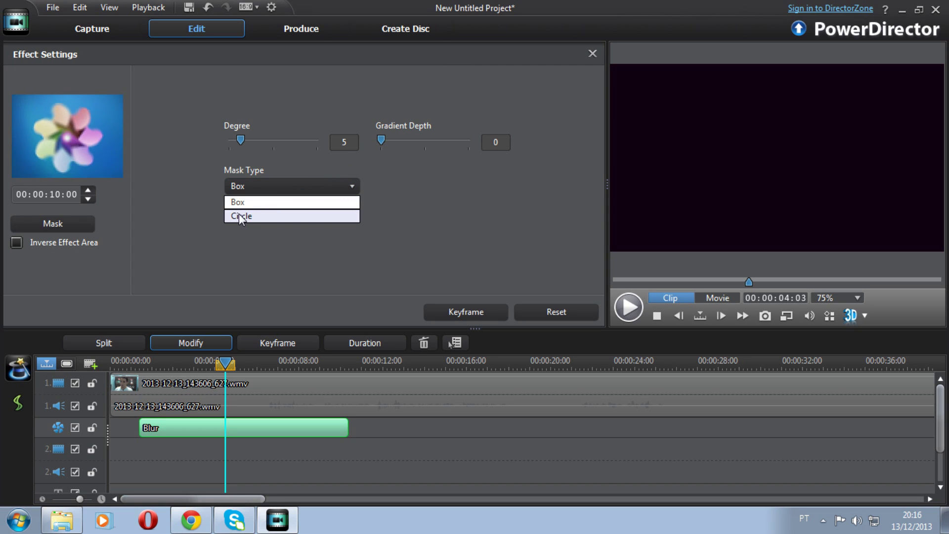
click(257, 202)
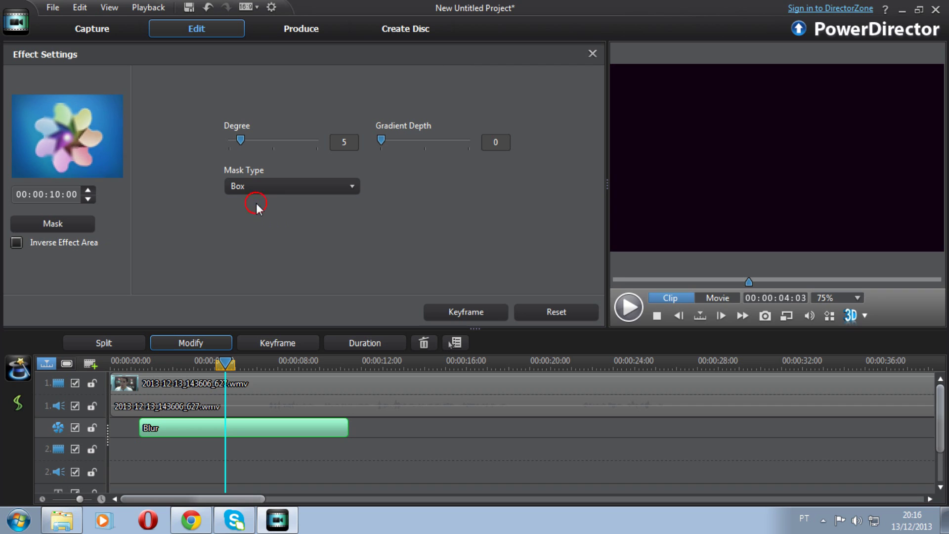
click(264, 186)
click(250, 218)
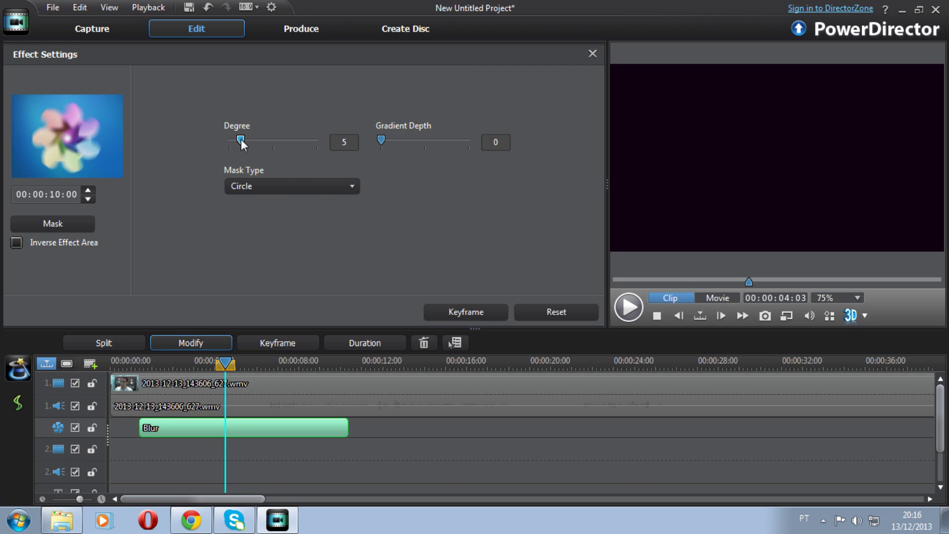
drag(241, 138, 268, 140)
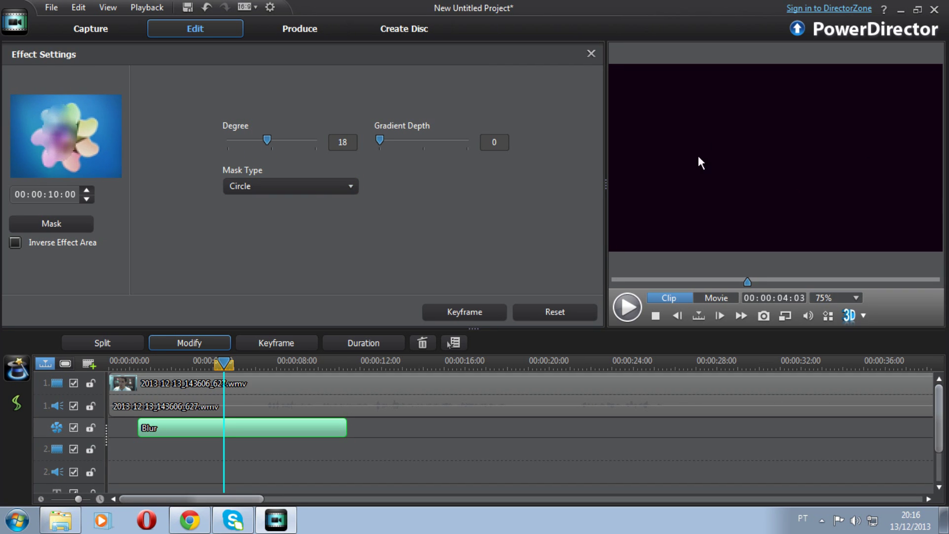
Set the Blur's gradient depth to 30, using a 200% preview zoom to judge the edge, and return the preview to 75%
drag(379, 140, 405, 140)
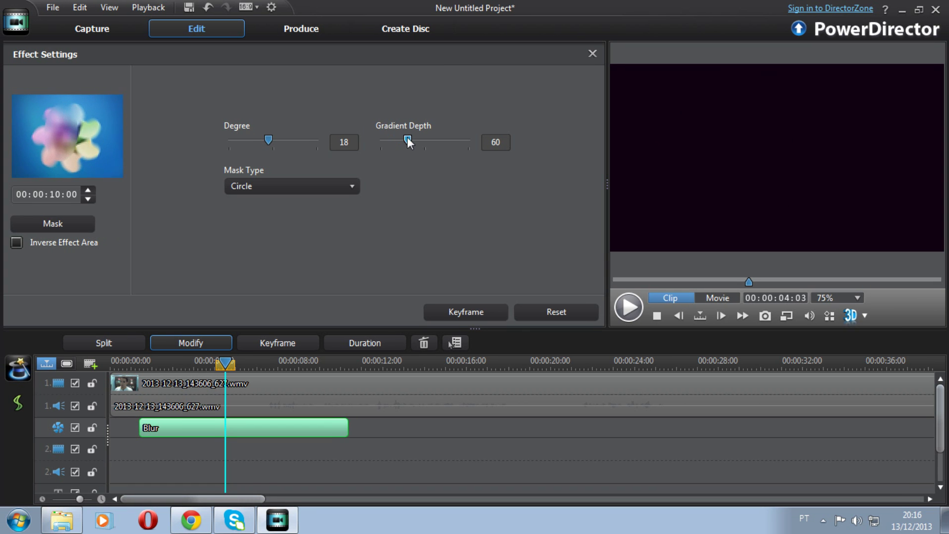
click(850, 296)
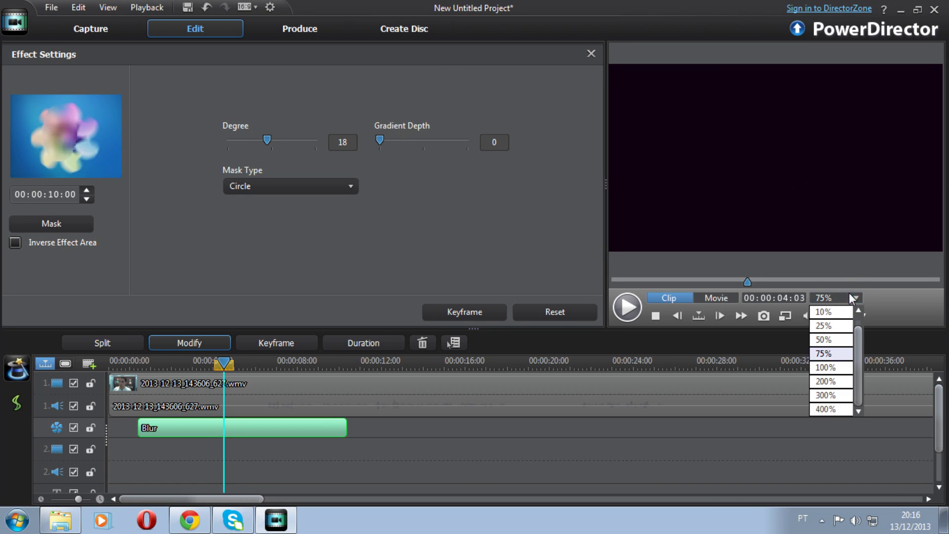
click(829, 382)
drag(789, 266, 796, 265)
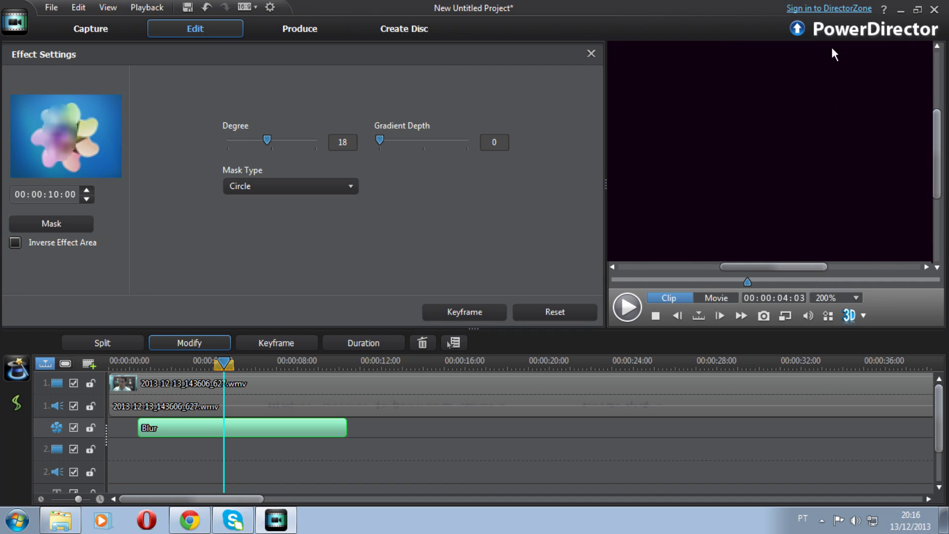
mouse_move(377, 139)
mouse_down()
mouse_move(454, 138)
mouse_move(383, 139)
mouse_move(393, 141)
mouse_up()
click(851, 298)
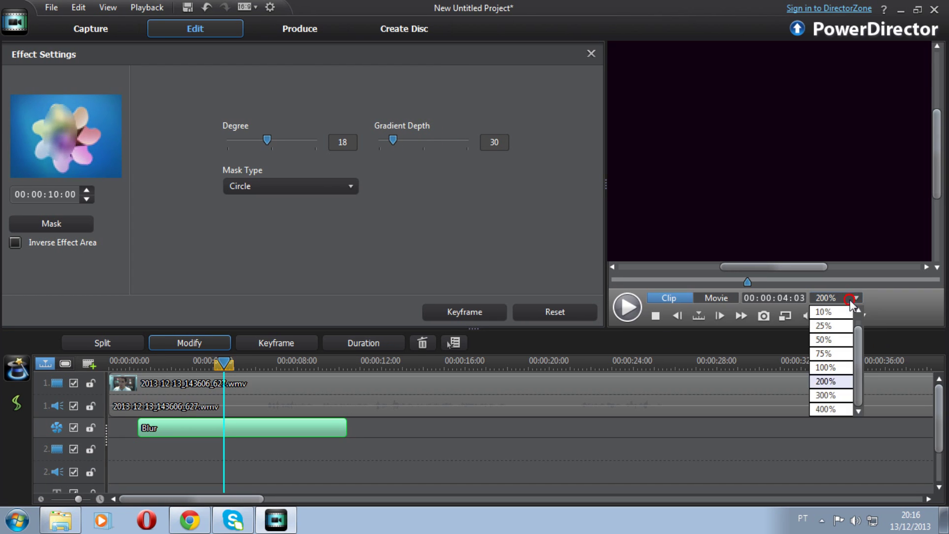
click(825, 353)
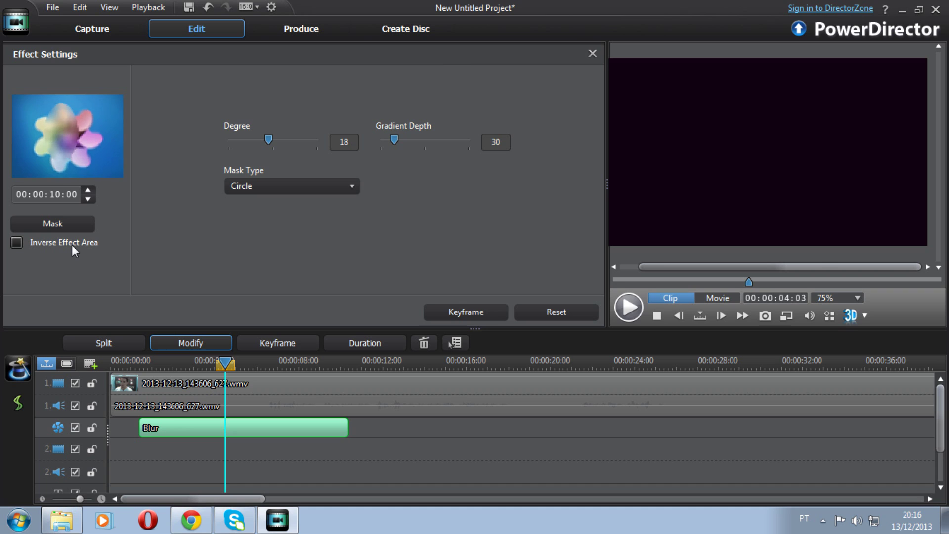
Enable the inverse effect area for the Blur and check its keyframe settings
click(22, 245)
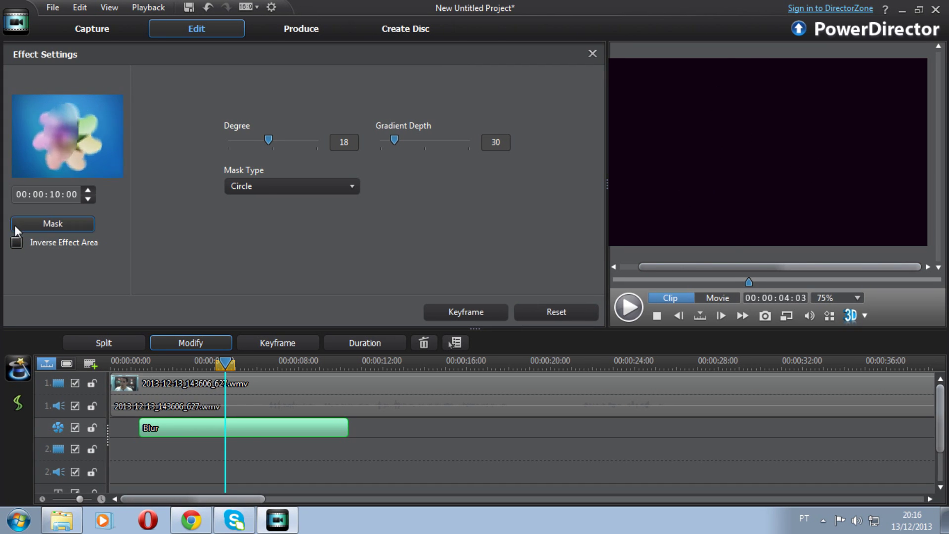
click(16, 242)
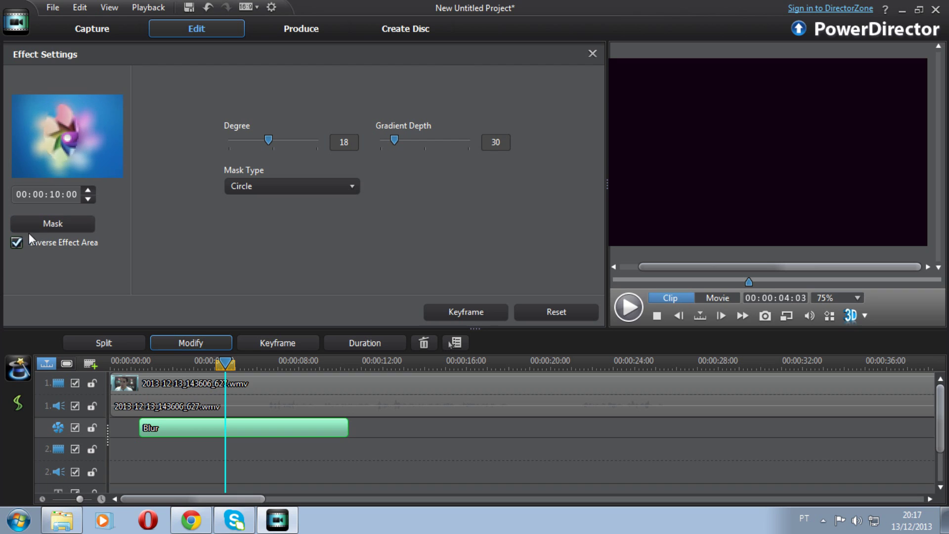
click(468, 315)
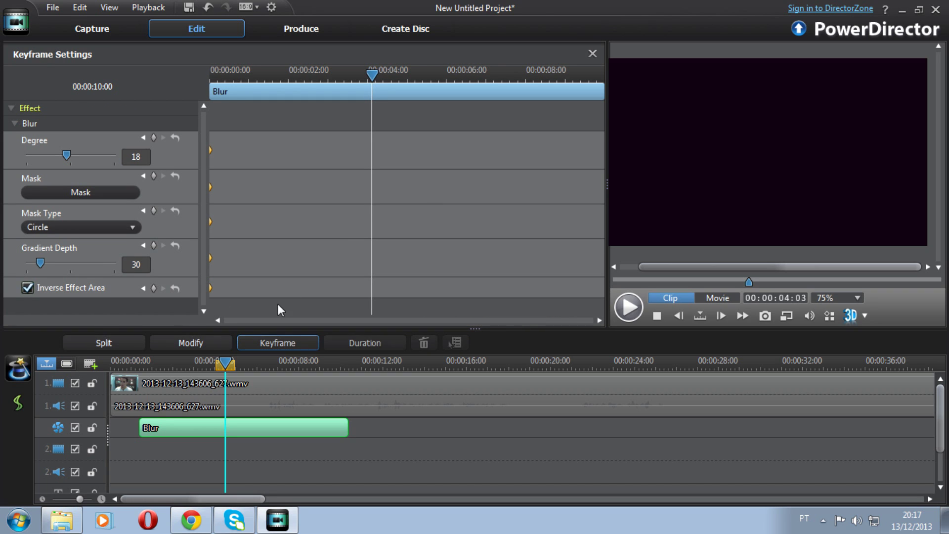
click(594, 53)
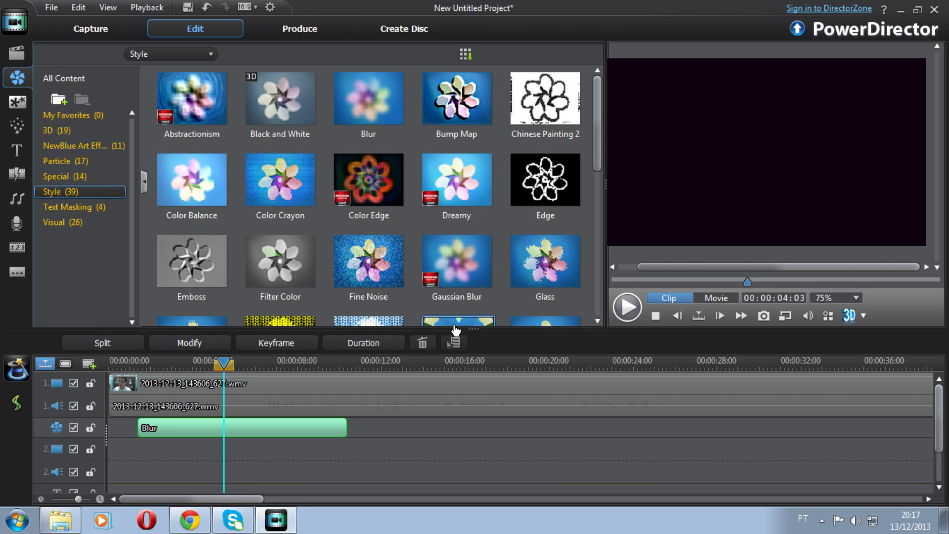
Turn the inverse effect area back off in the Blur's effect settings
click(227, 343)
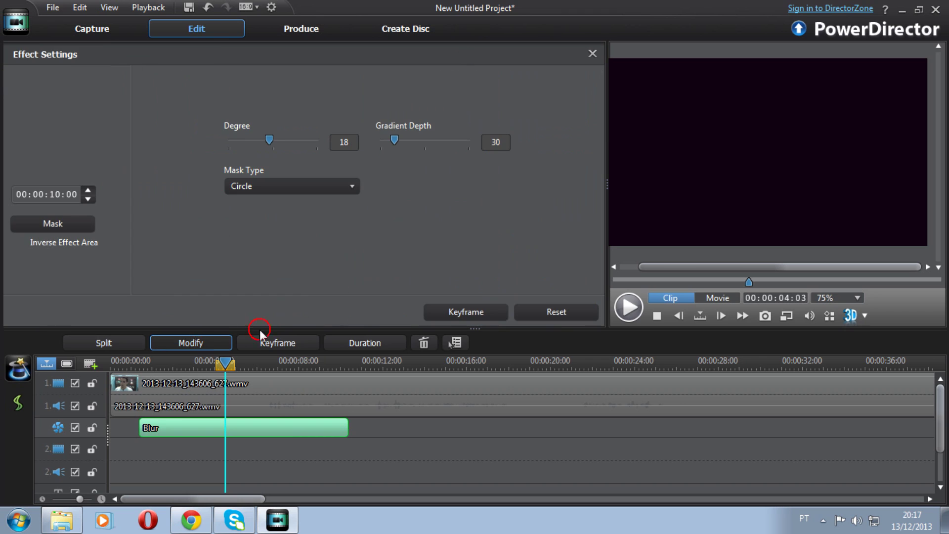
click(56, 254)
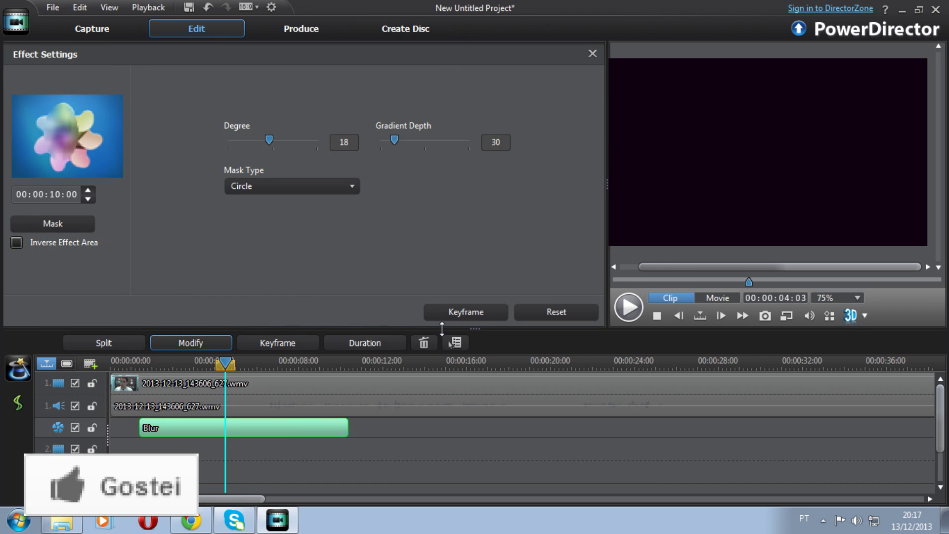